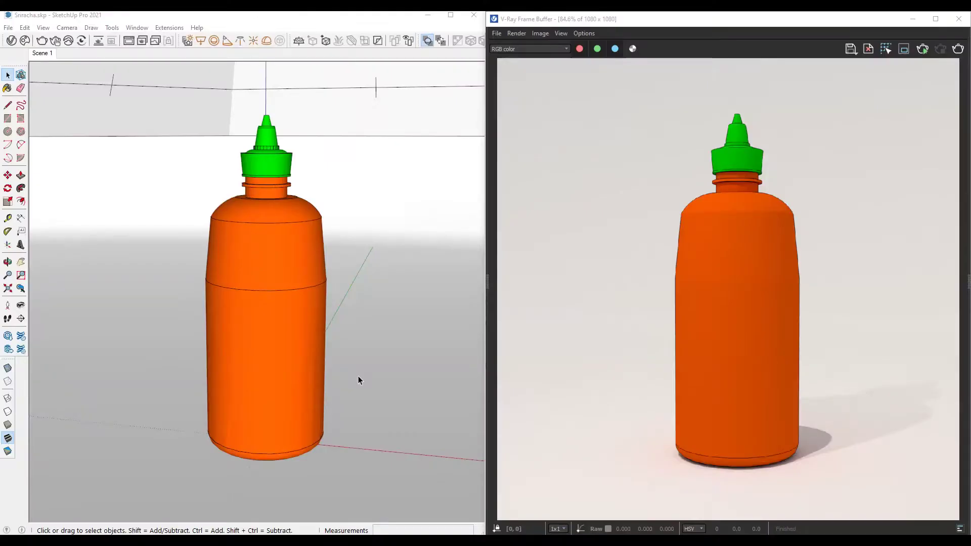
- Start a V-Ray decal and set its first corner beside the bottle base
mouse_move(347, 363)
middle_down()
mouse_move(332, 353)
mouse_move(361, 361)
middle_up()
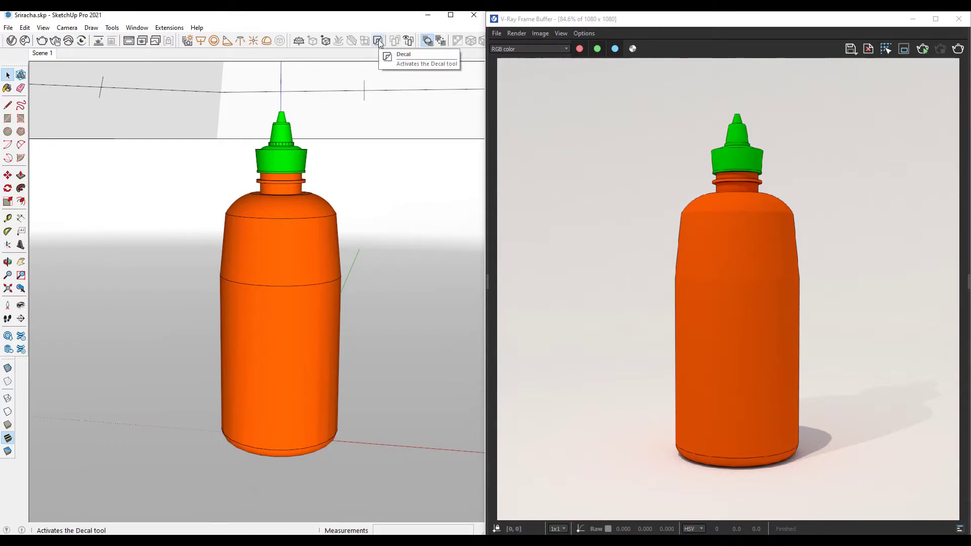
mouse_move(255, 360)
middle_down()
mouse_move(265, 347)
mouse_move(252, 320)
mouse_move(323, 347)
mouse_move(217, 362)
mouse_move(265, 358)
middle_up()
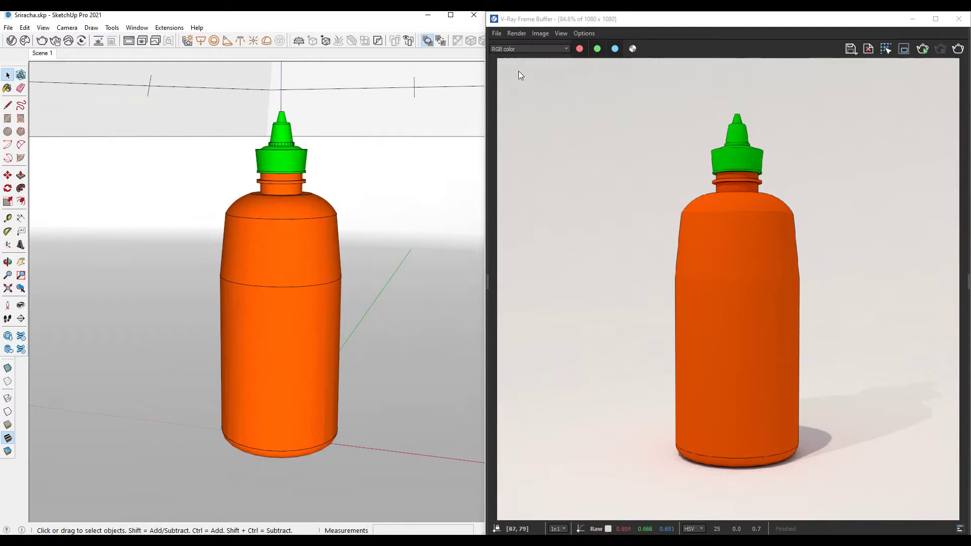
scroll(279, 332, up, 2)
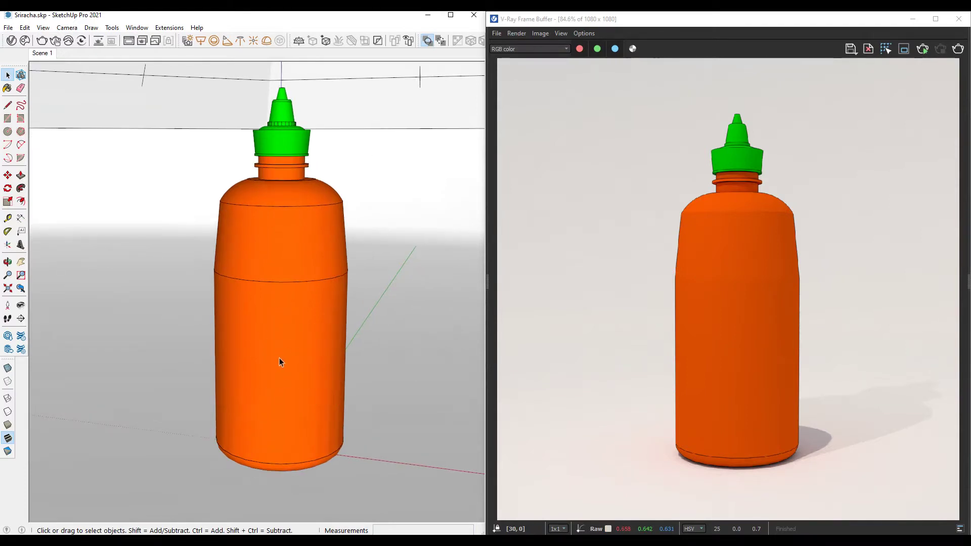
scroll(298, 354, down, 1)
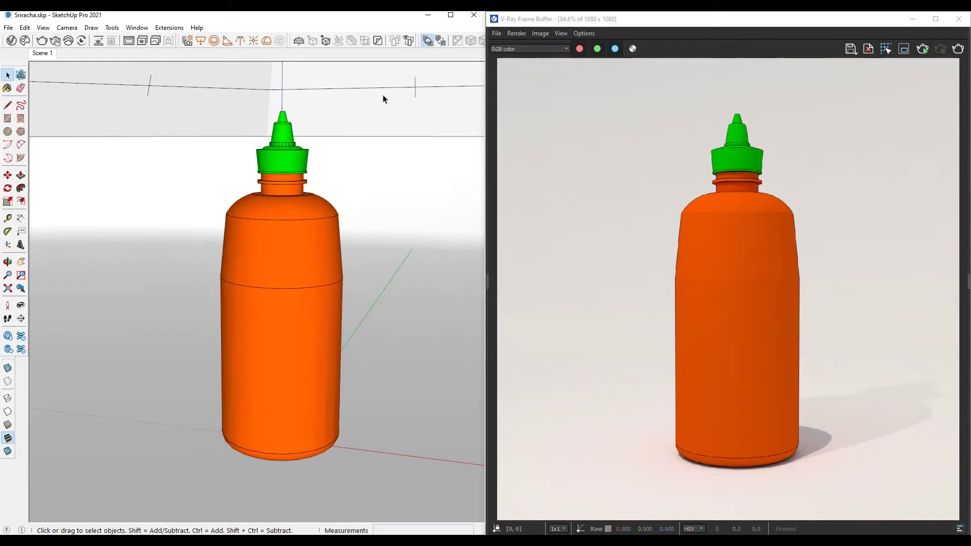
click(377, 41)
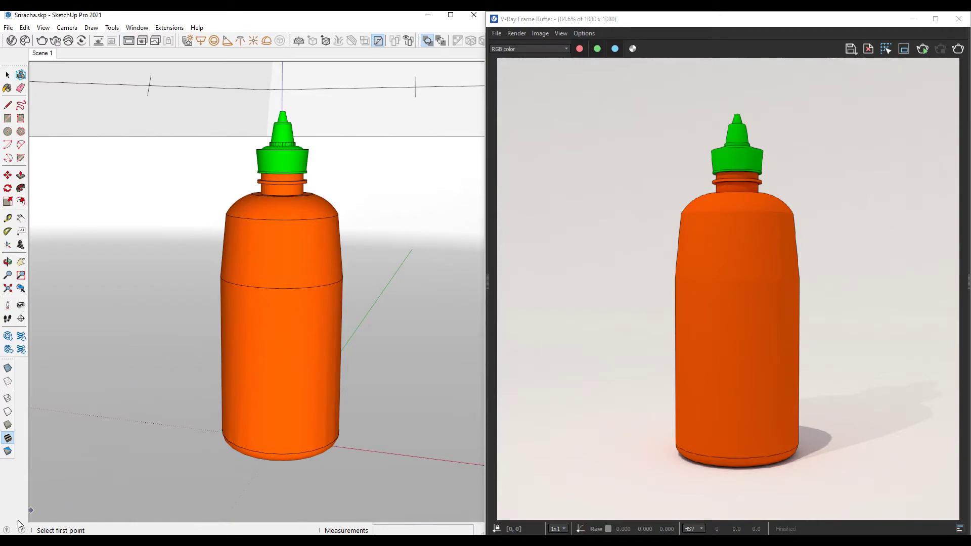
scroll(303, 389, down, 2)
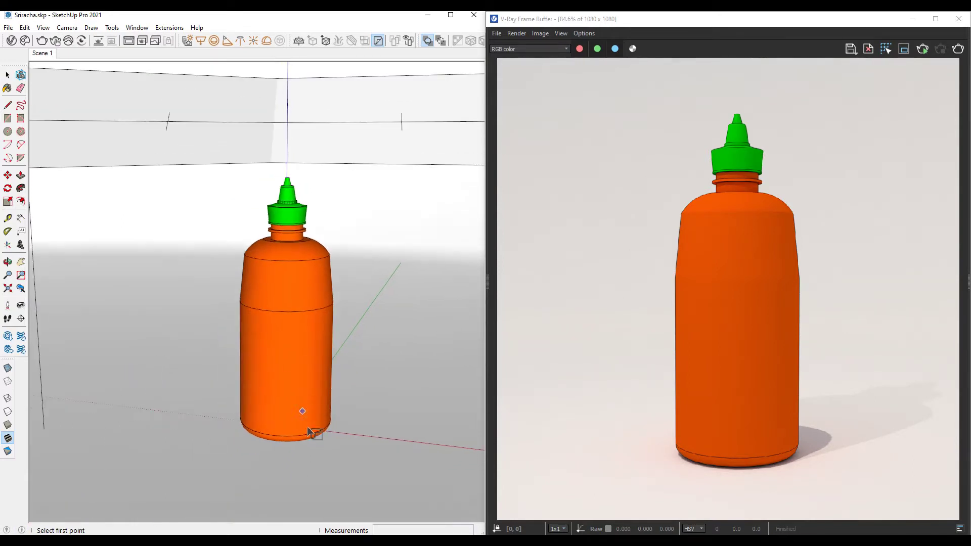
click(307, 468)
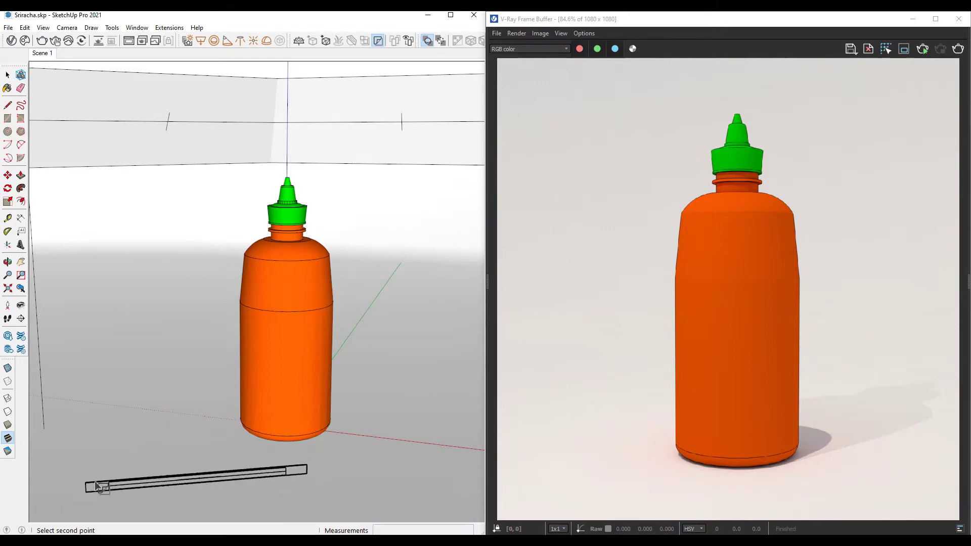
- Set the decal rectangle's far corner at the bottle base and fix the box height
scroll(218, 449, down, 2)
mouse_move(187, 465)
middle_down()
mouse_move(184, 481)
mouse_move(197, 472)
mouse_move(178, 433)
mouse_move(193, 417)
middle_up()
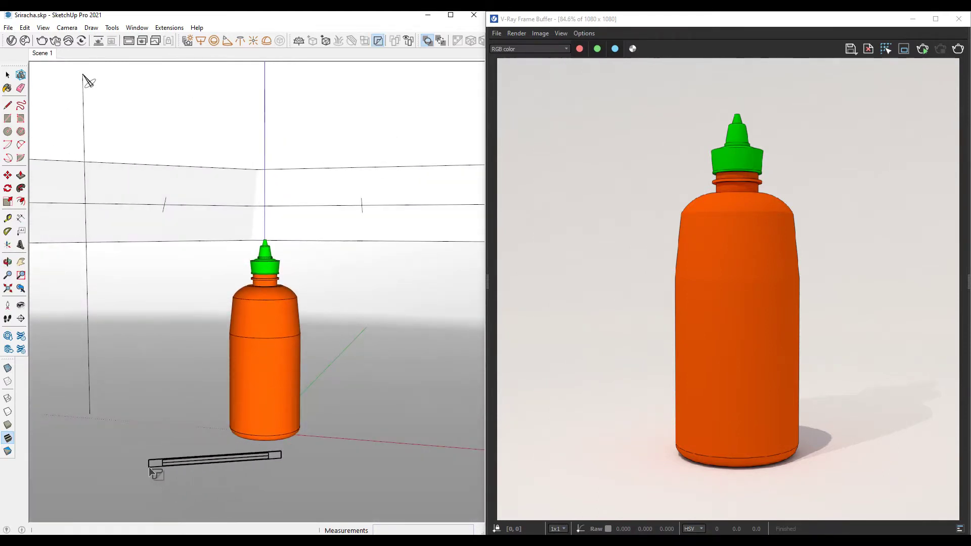
scroll(197, 488, up, 2)
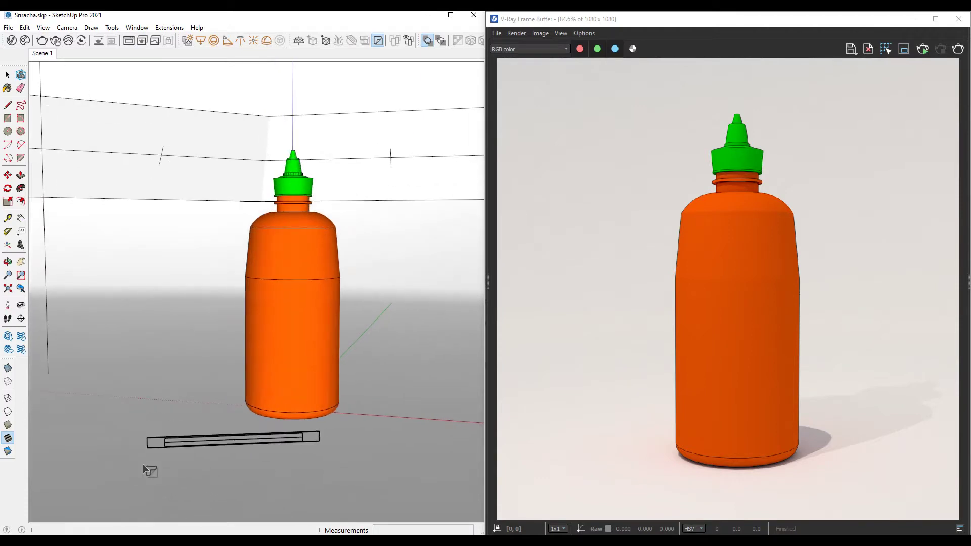
scroll(150, 463, down, 3)
middle_drag(149, 463, 173, 488)
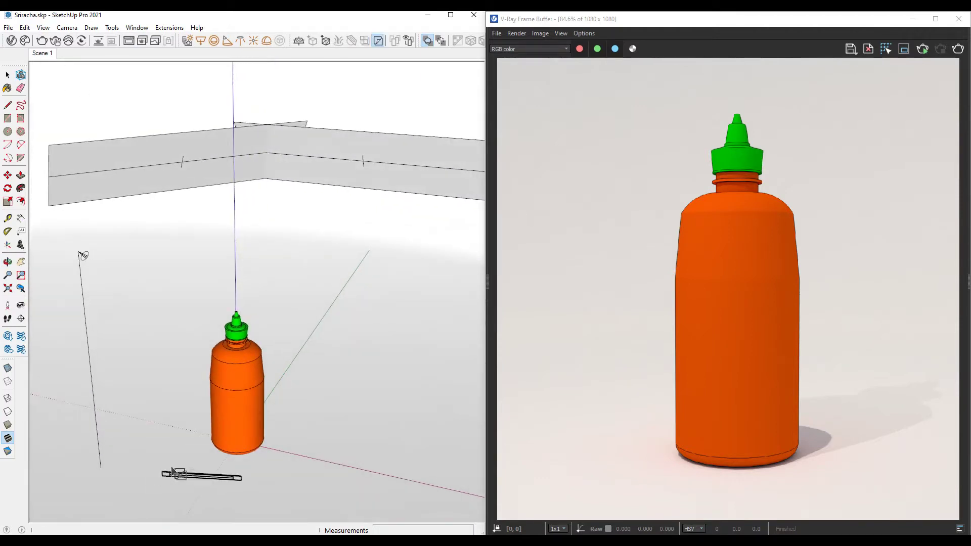
click(202, 430)
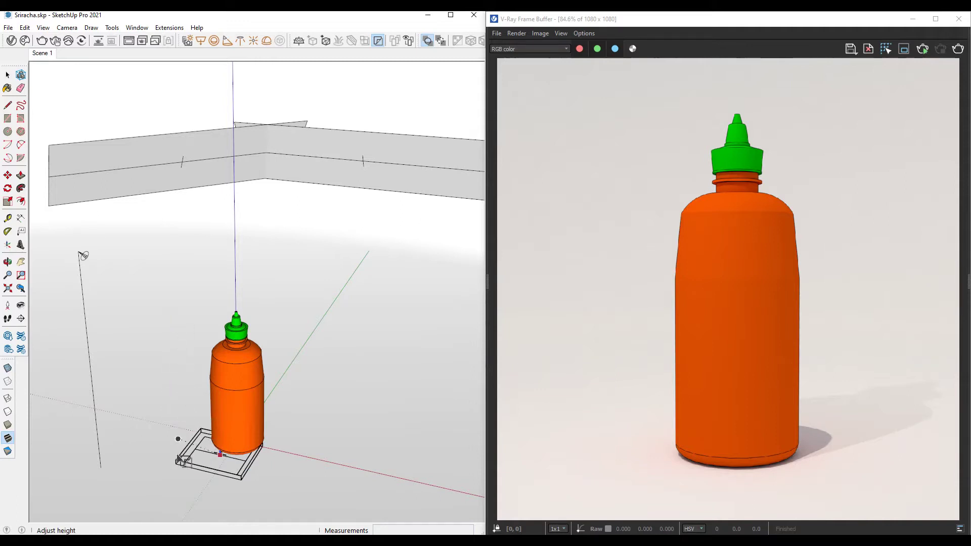
scroll(238, 253, down, 2)
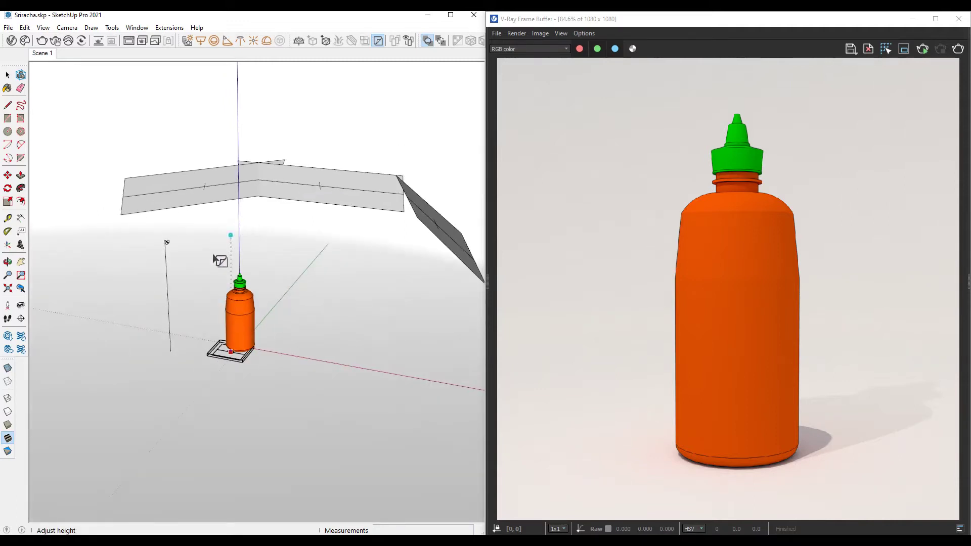
scroll(218, 349, up, 3)
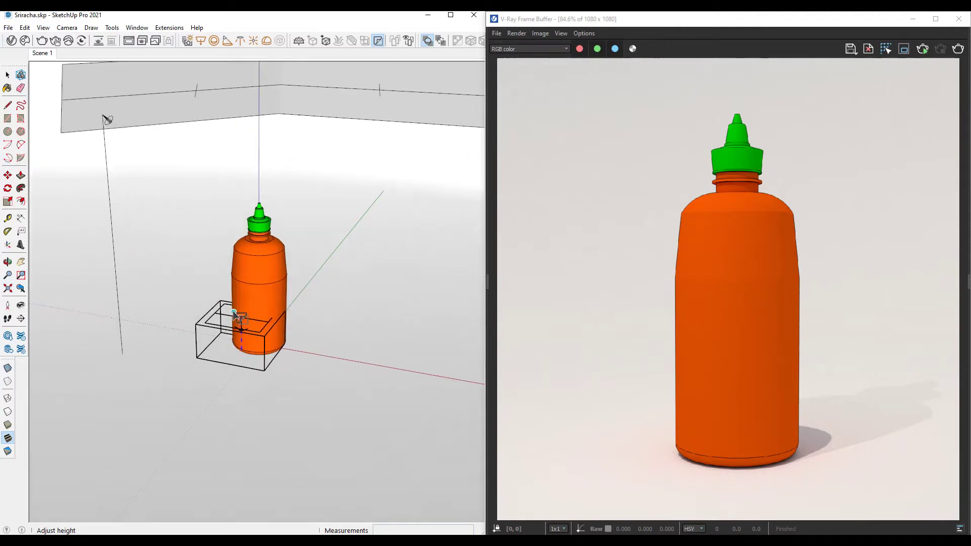
click(233, 311)
- Select the new decal box and pick it up with Move (M)
scroll(233, 329, up, 2)
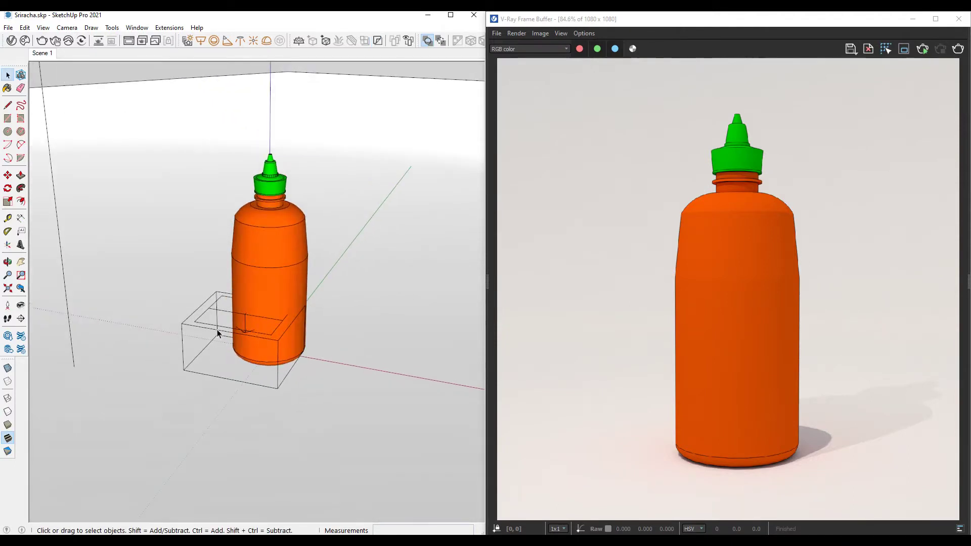
click(219, 365)
key(m)
click(310, 377)
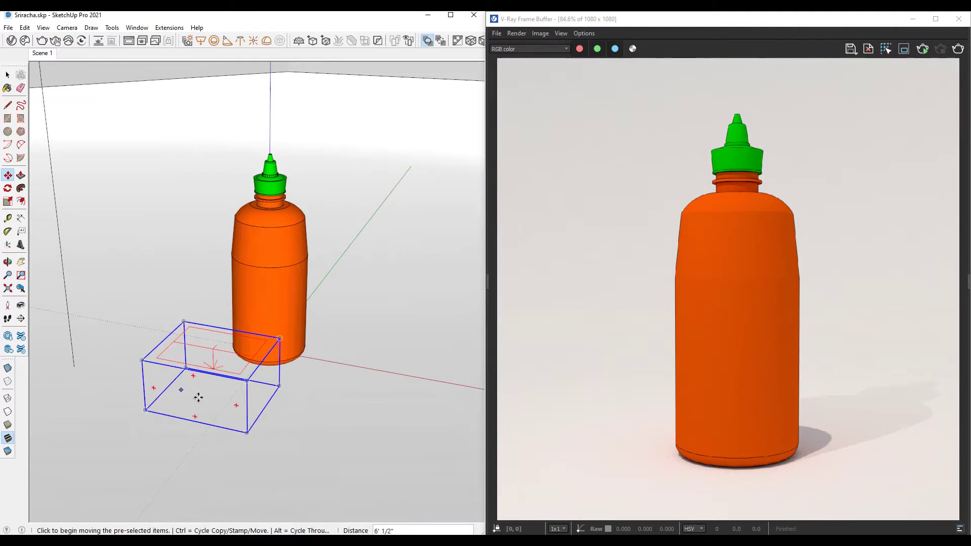
- Rotate the decal box 90° to stand upright, then switch to the Front view
scroll(208, 368, up, 2)
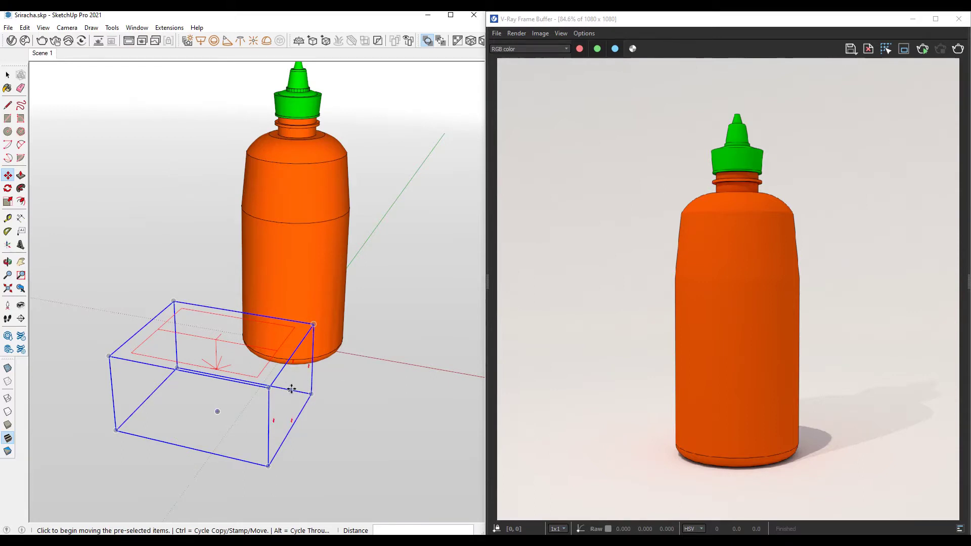
mouse_move(307, 366)
middle_down()
mouse_move(296, 376)
mouse_move(164, 336)
mouse_move(172, 340)
middle_up()
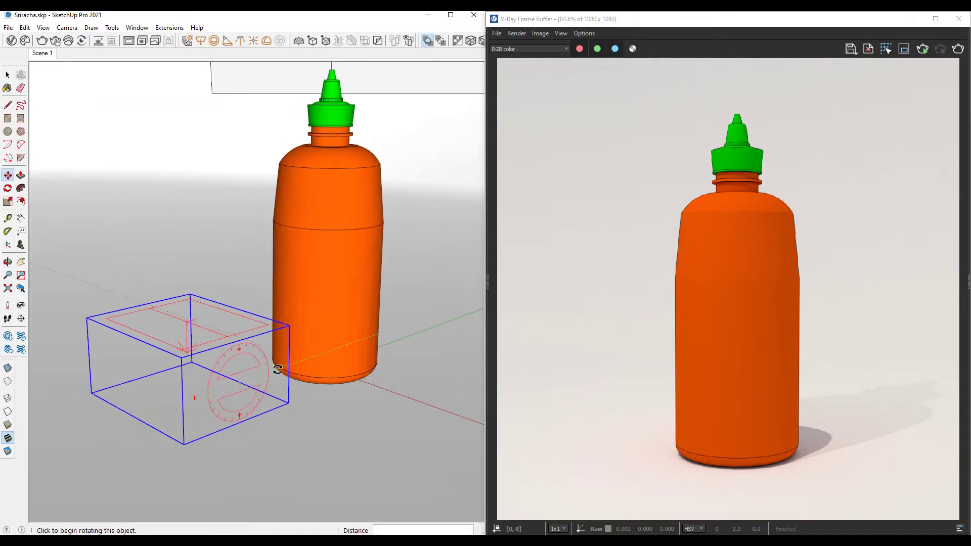
click(277, 370)
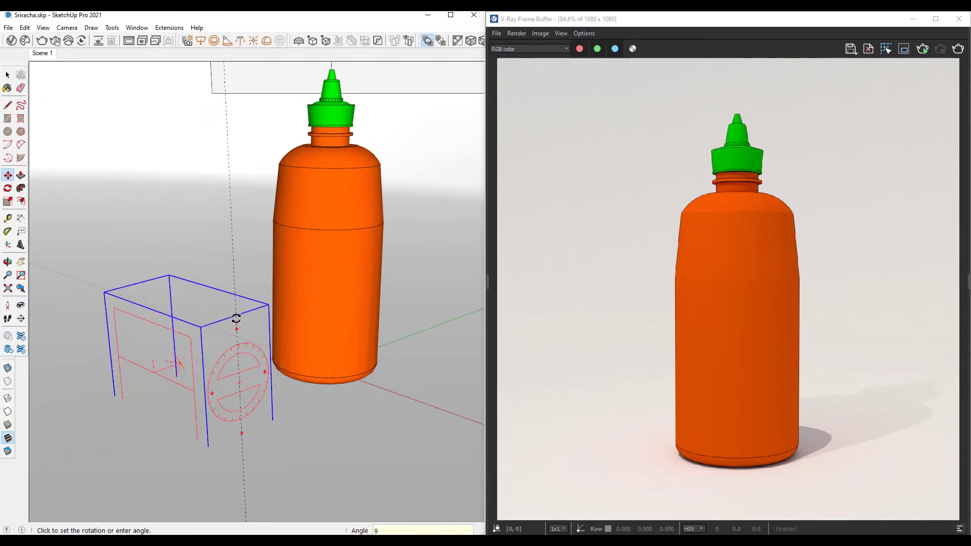
click(236, 318)
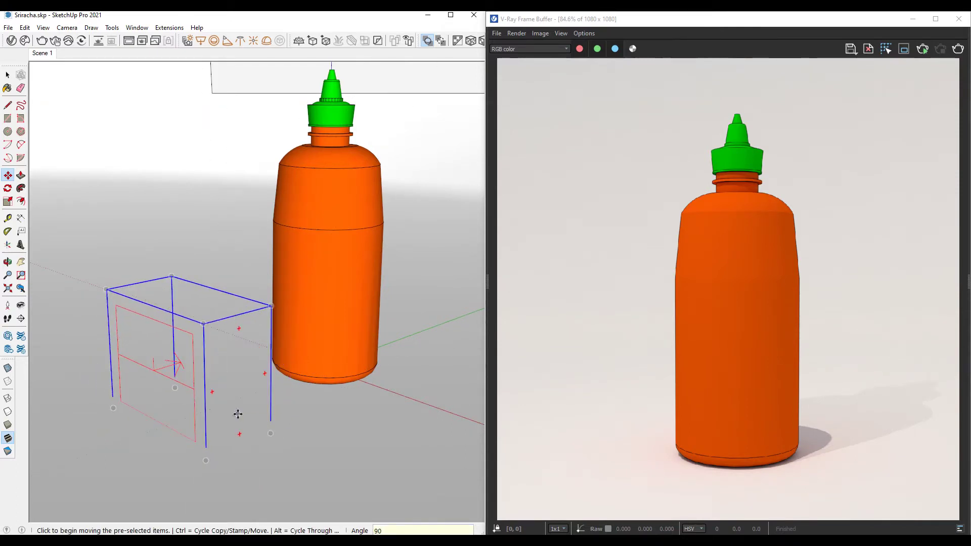
key(F3)
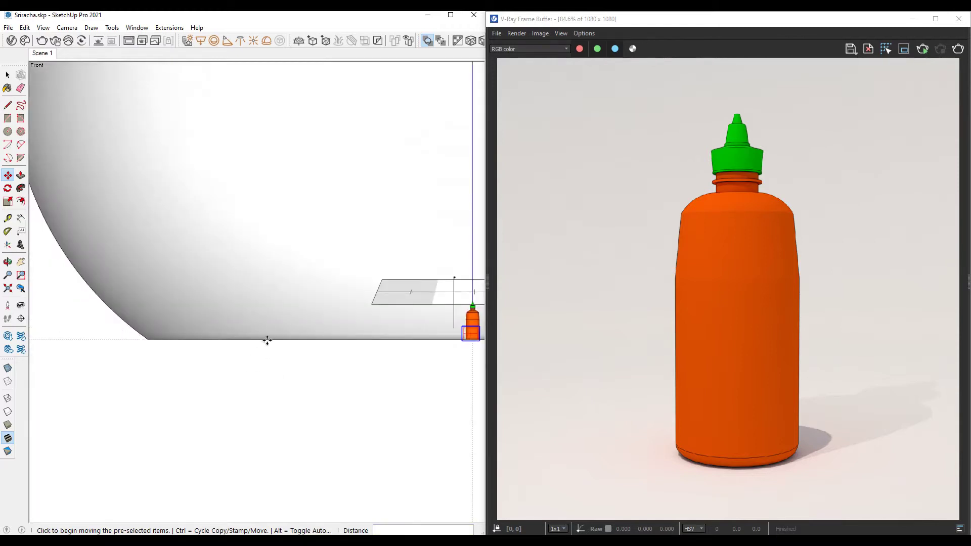
- Move the decal box up over the bottle's label area
scroll(267, 341, up, 2)
shift+middle_drag(267, 341, 298, 342)
scroll(297, 342, down, 5)
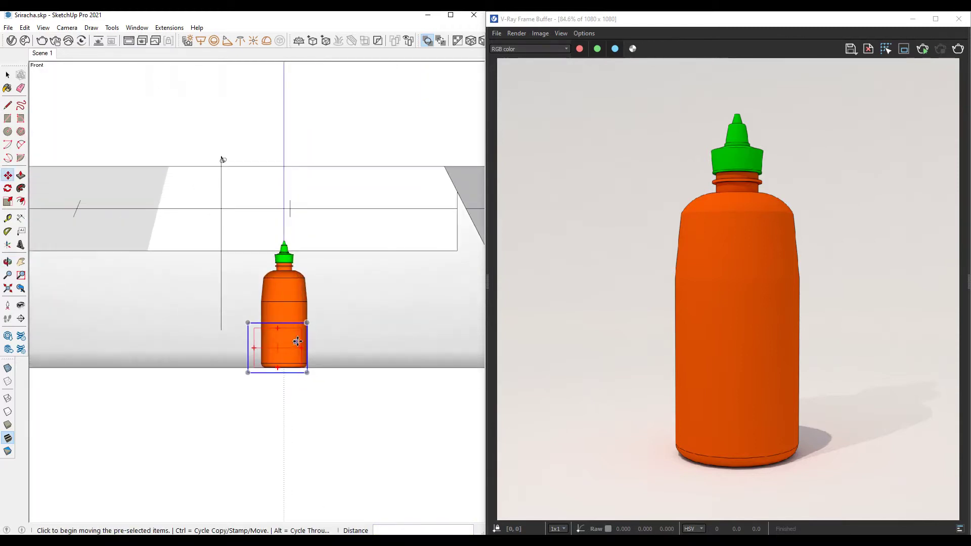
scroll(297, 342, up, 4)
click(250, 449)
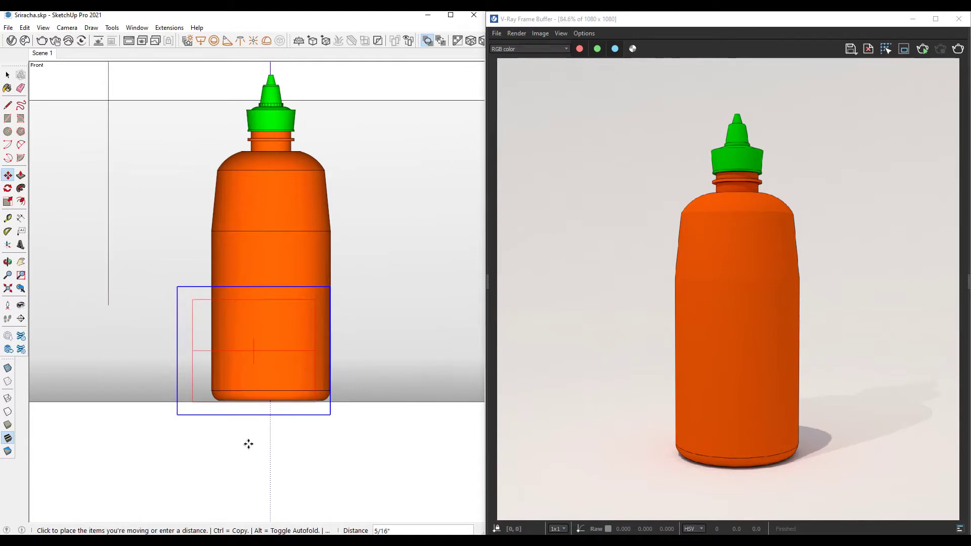
click(245, 405)
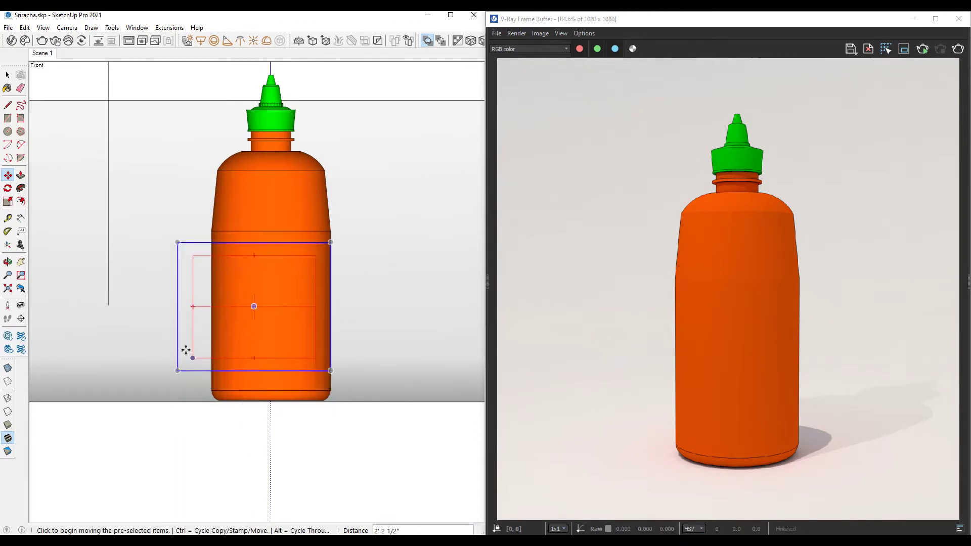
- Scale the decal box narrower, then wider to span the label's width
middle_drag(160, 330, 263, 354)
key(s)
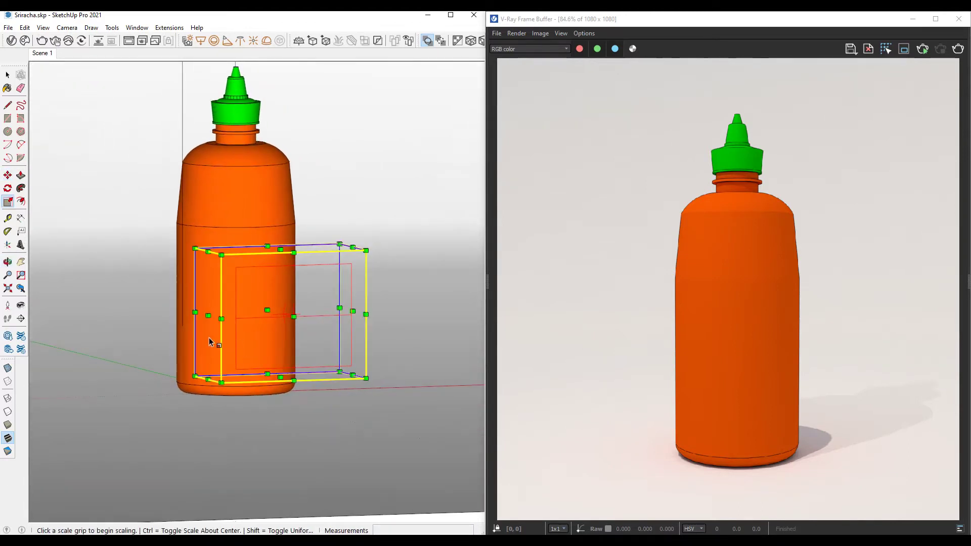
click(207, 313)
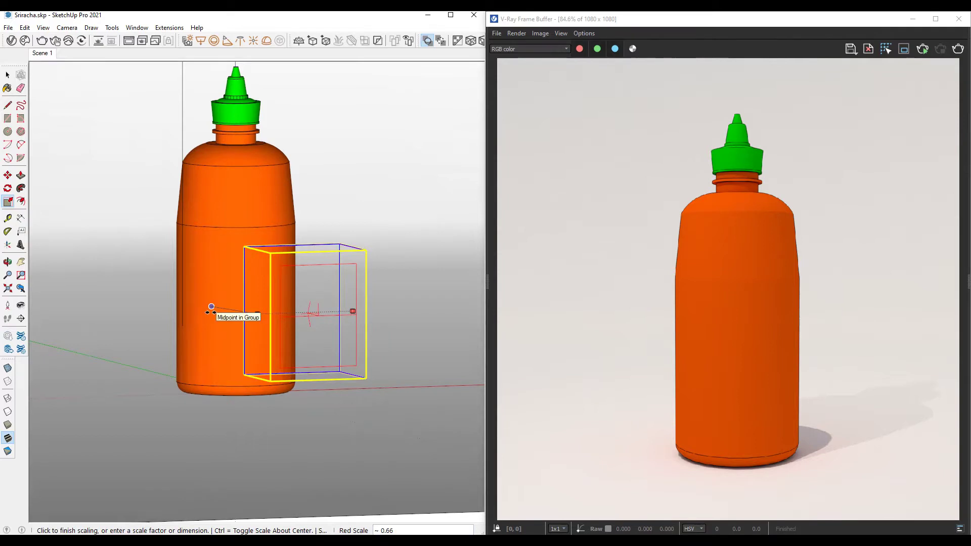
click(211, 312)
key(1)
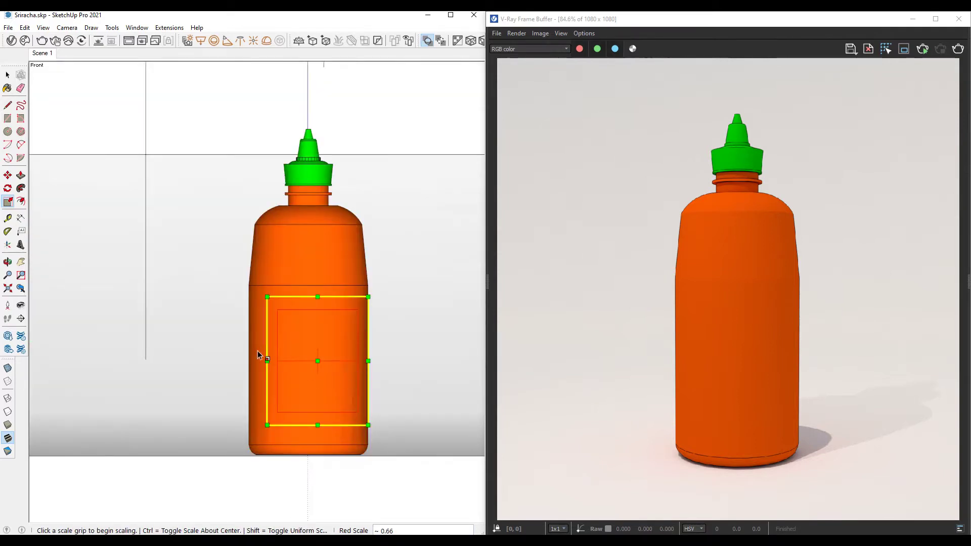
scroll(266, 359, up, 5)
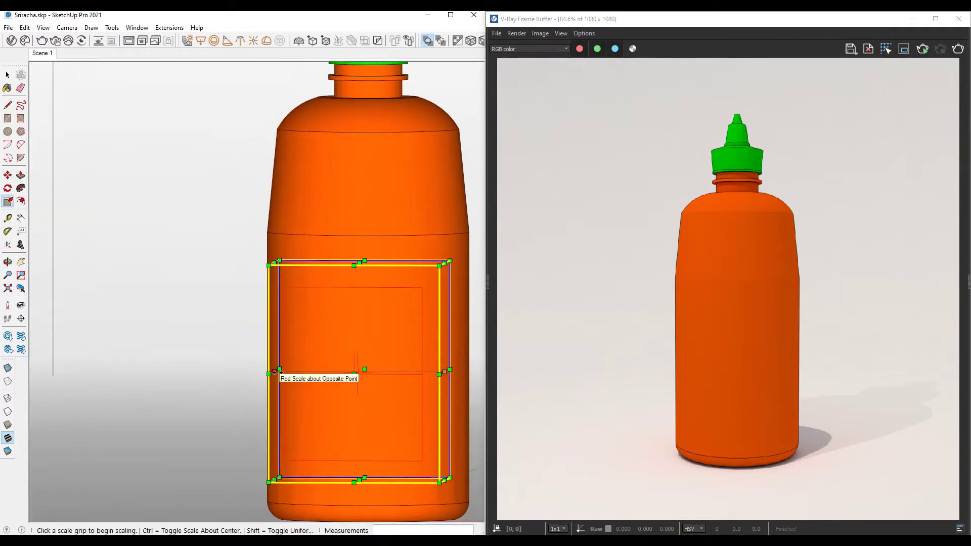
click(275, 373)
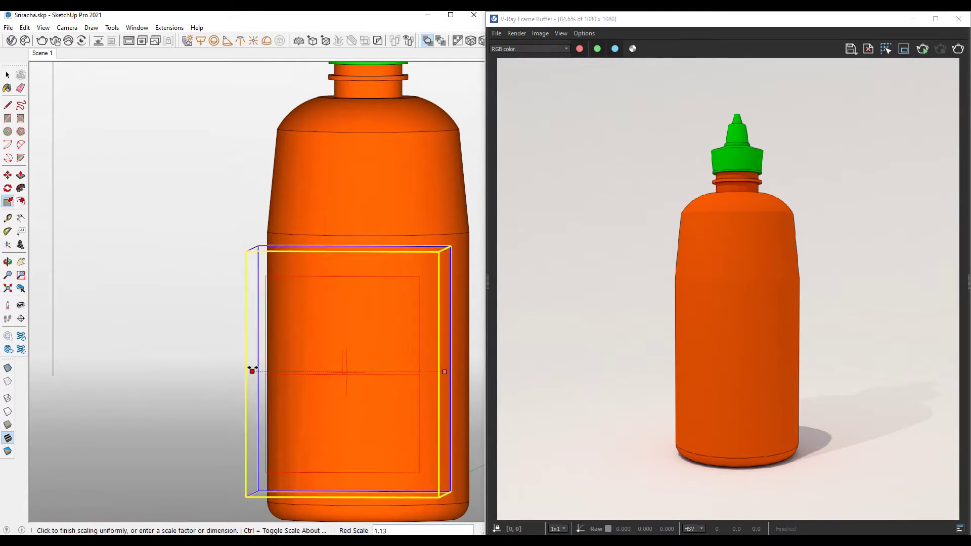
key(1)
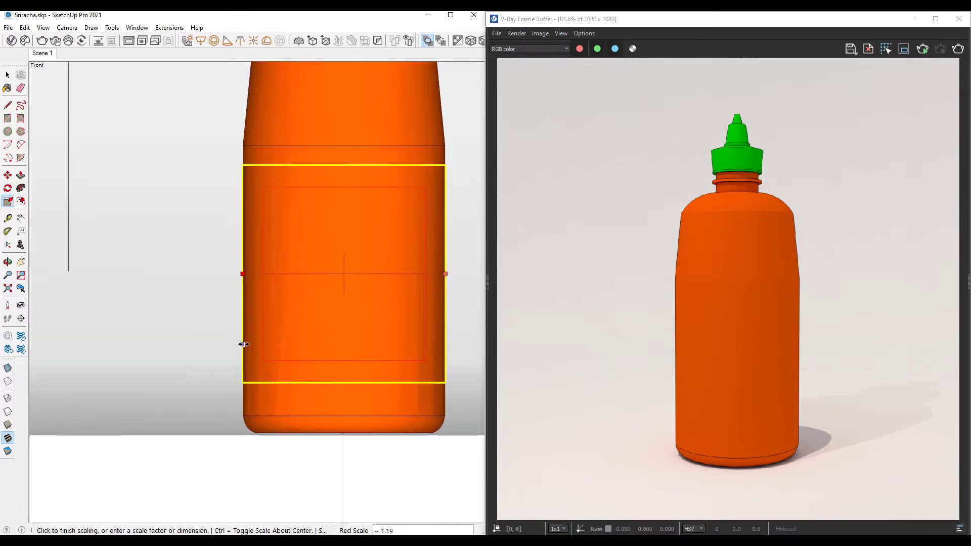
click(244, 346)
- Return to Select and orbit to look down on the bottle and decal box
mouse_move(225, 368)
middle_down()
mouse_move(209, 456)
mouse_move(180, 449)
middle_up()
middle_drag(98, 329, 147, 354)
key(space)
mouse_move(198, 394)
middle_down()
mouse_move(206, 462)
mouse_move(300, 356)
middle_up()
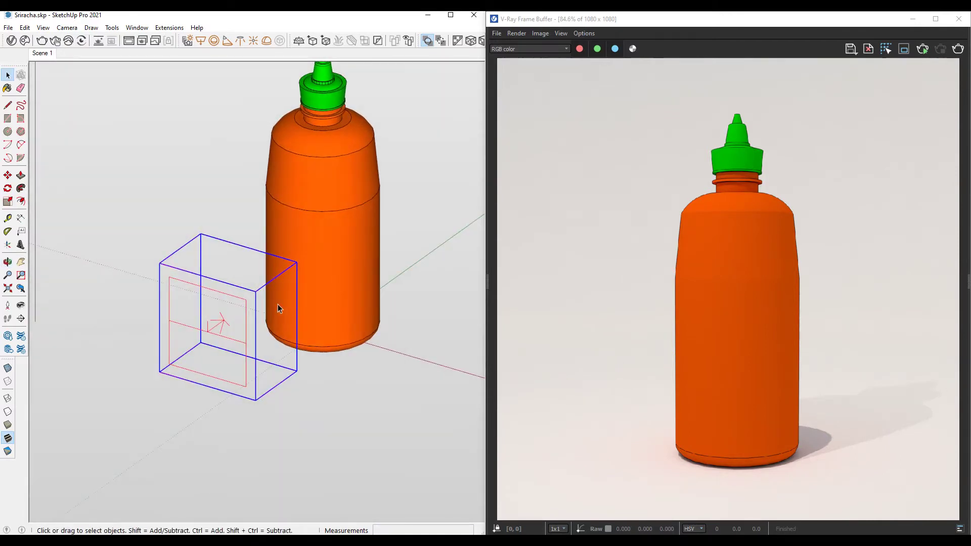
- Open the V-Ray Asset Editor over the Frame Buffer and start interactive rendering
shift+middle_drag(225, 319, 225, 359)
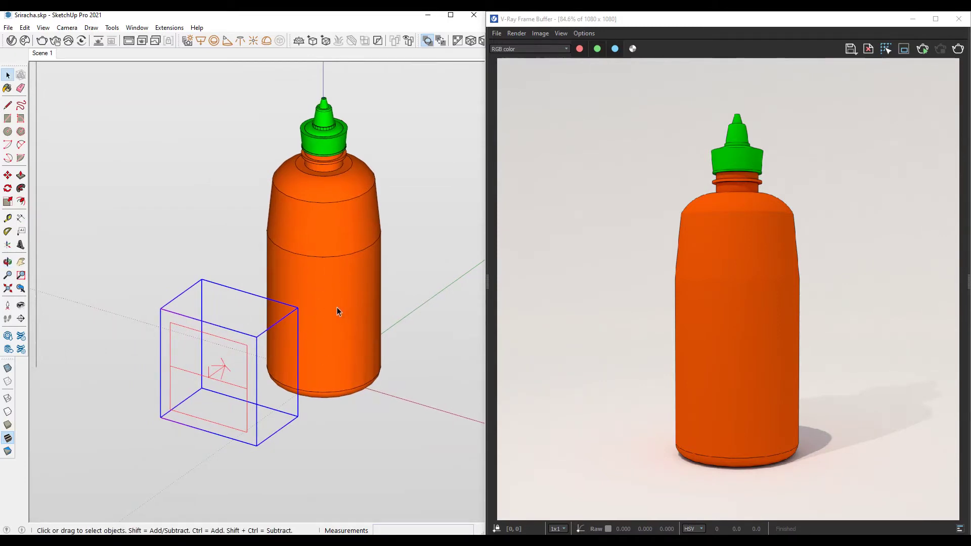
click(11, 41)
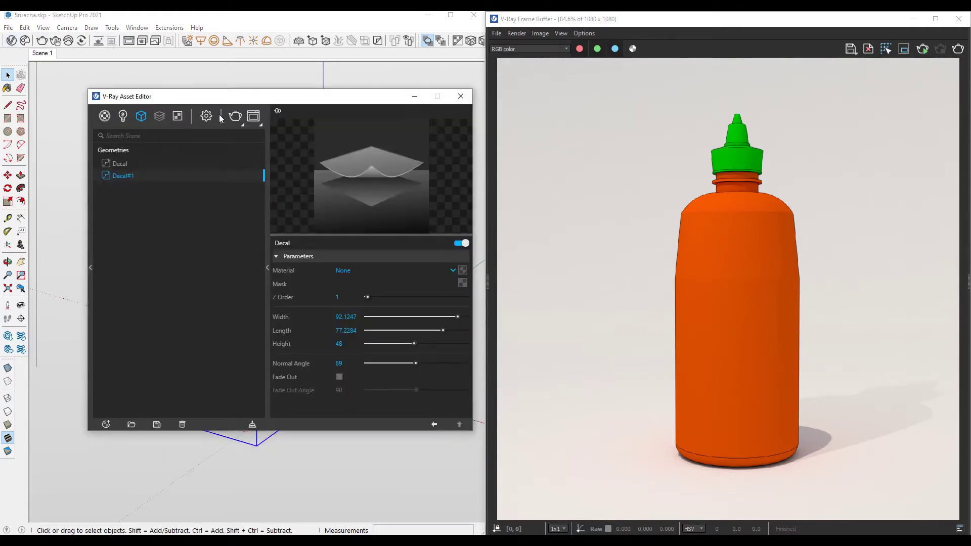
mouse_move(221, 100)
mouse_down()
mouse_move(430, 129)
mouse_move(508, 98)
mouse_move(573, 123)
mouse_up()
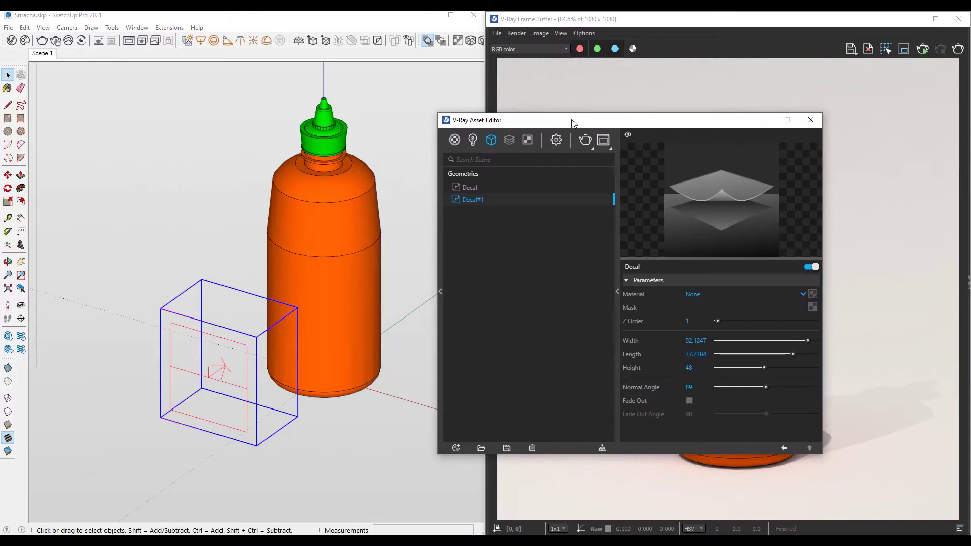
click(56, 43)
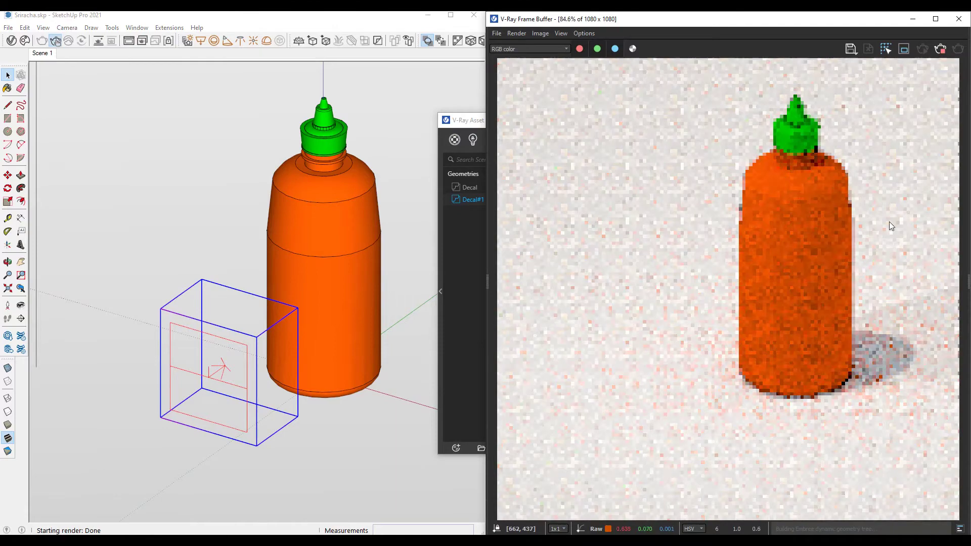
click(472, 123)
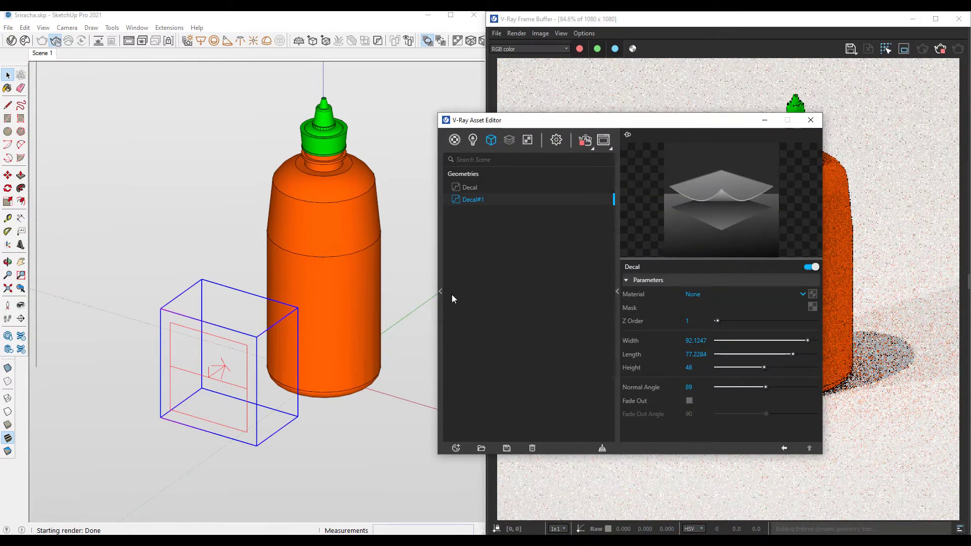
- Delete the extra Decal geometry asset, keeping only Decal#1
click(468, 188)
right_click(466, 188)
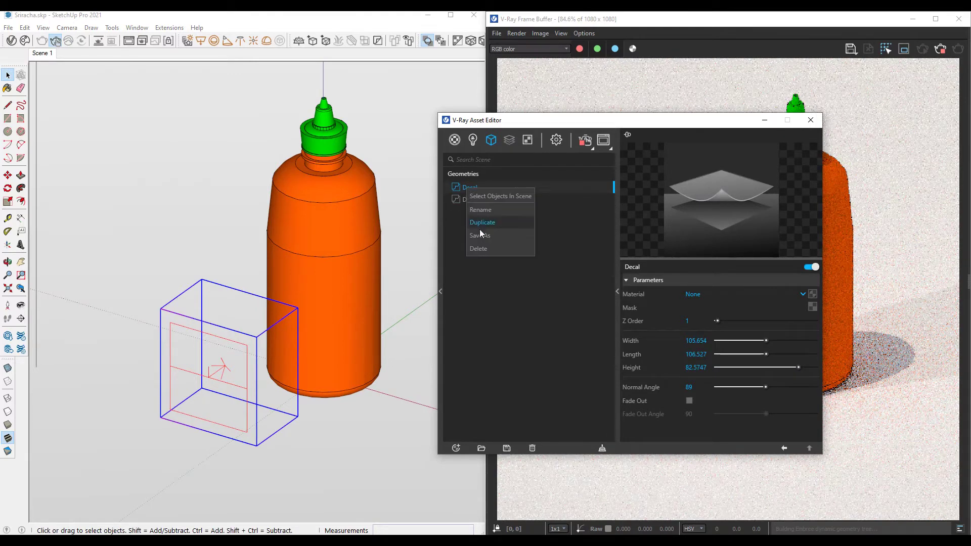
click(479, 249)
click(512, 277)
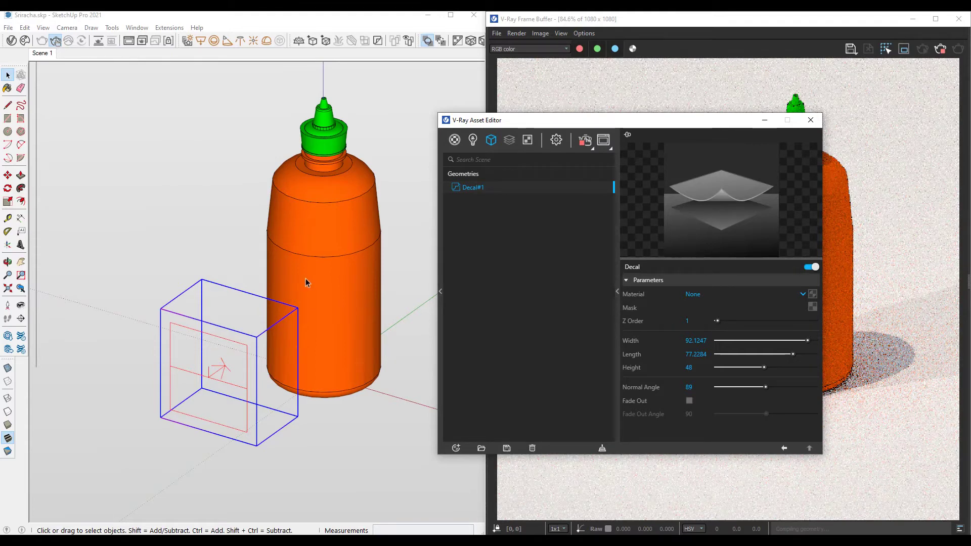
- Orbit to a new angle and pick up the decal box with Move
mouse_move(308, 354)
middle_down()
mouse_move(120, 316)
mouse_move(299, 325)
mouse_move(315, 349)
middle_up()
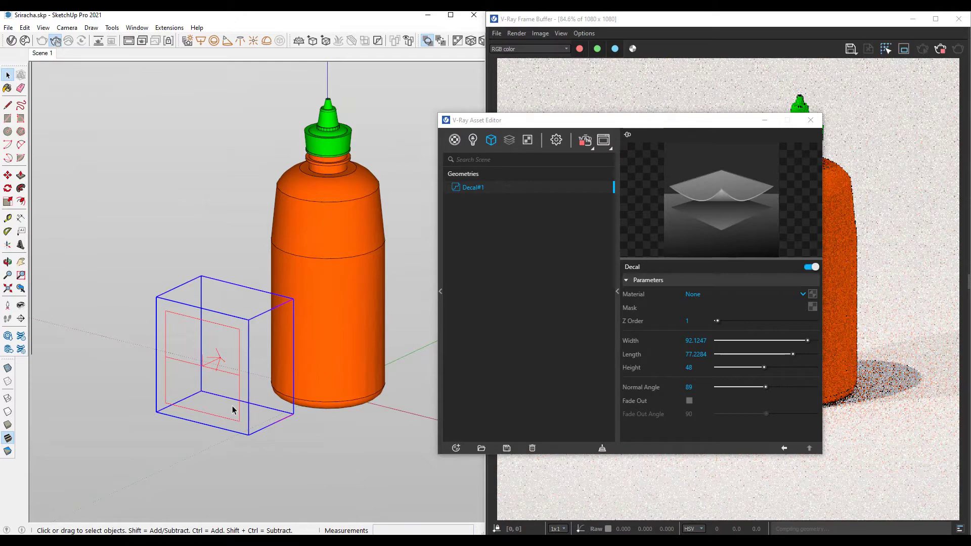
scroll(269, 403, down, 3)
scroll(256, 322, up, 3)
key(m)
click(257, 427)
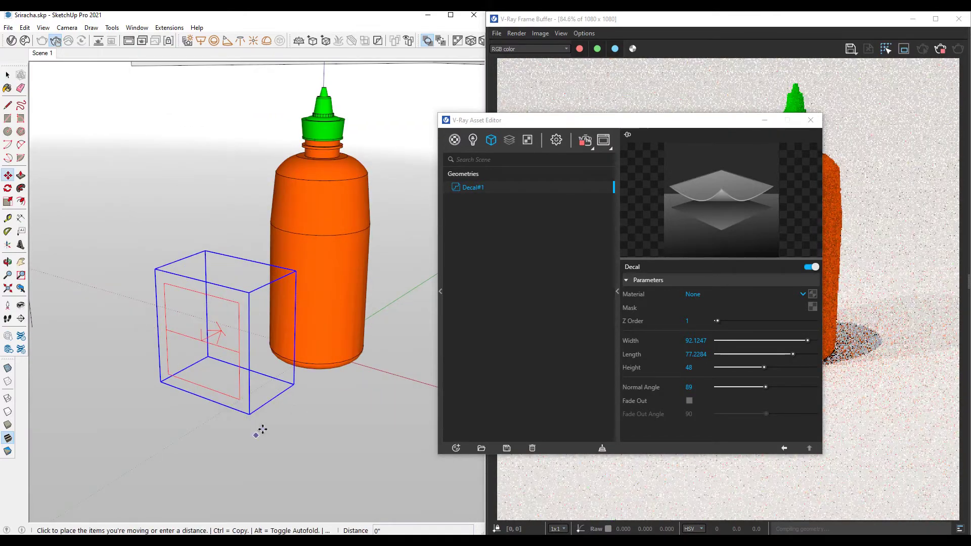
- Place the decal box overlapping the bottle and reopen Decal#1's parameter panel
click(304, 403)
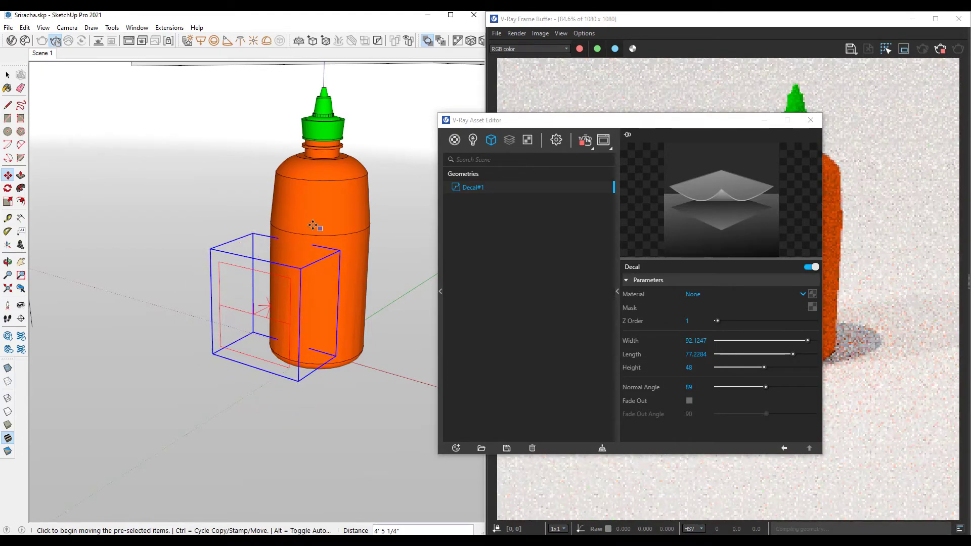
click(641, 295)
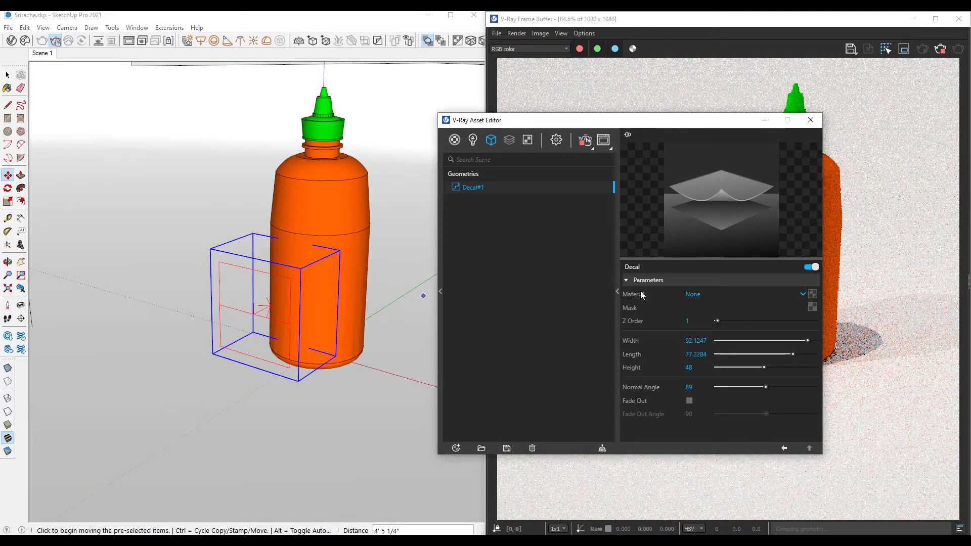
drag(665, 124, 575, 126)
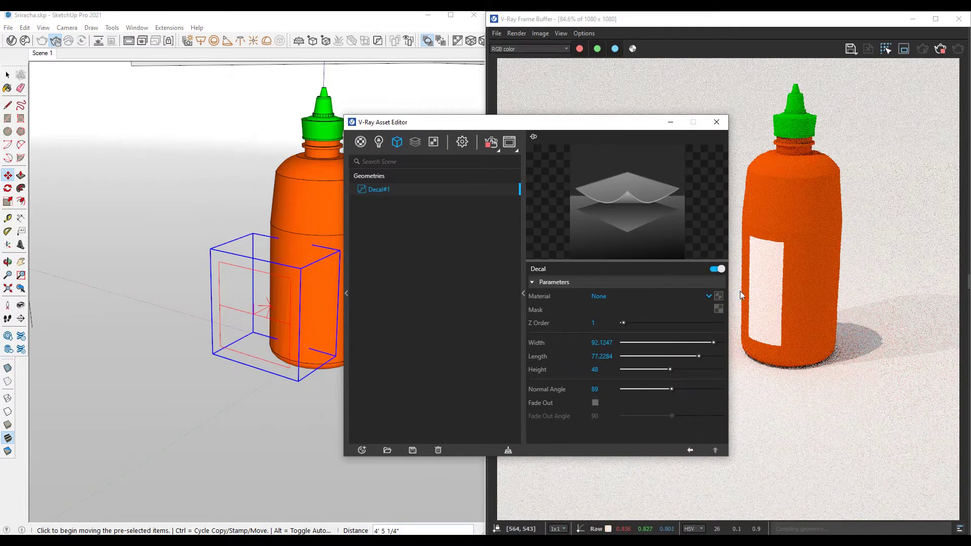
click(523, 294)
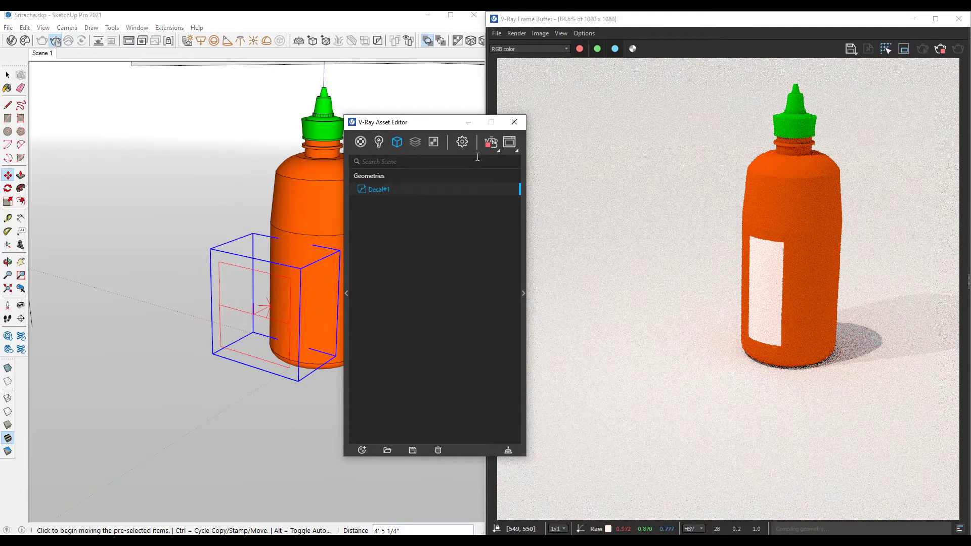
drag(436, 124, 492, 123)
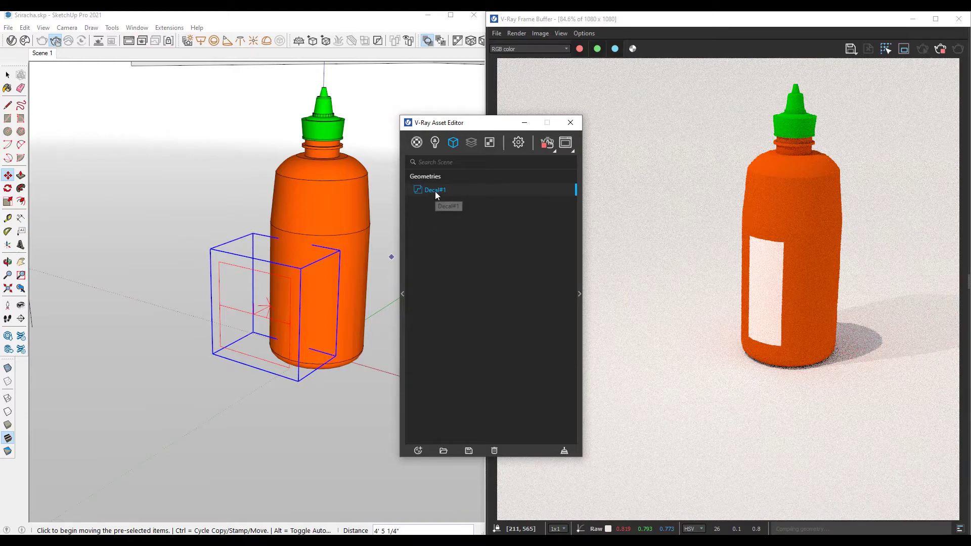
click(579, 292)
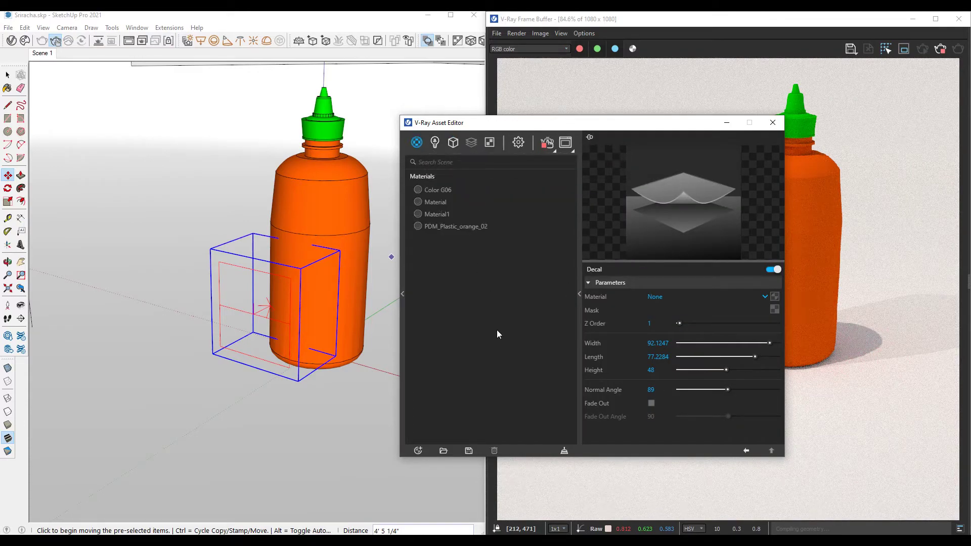
- Set Decal#1's Material dropdown to the green Color G06 material
click(438, 191)
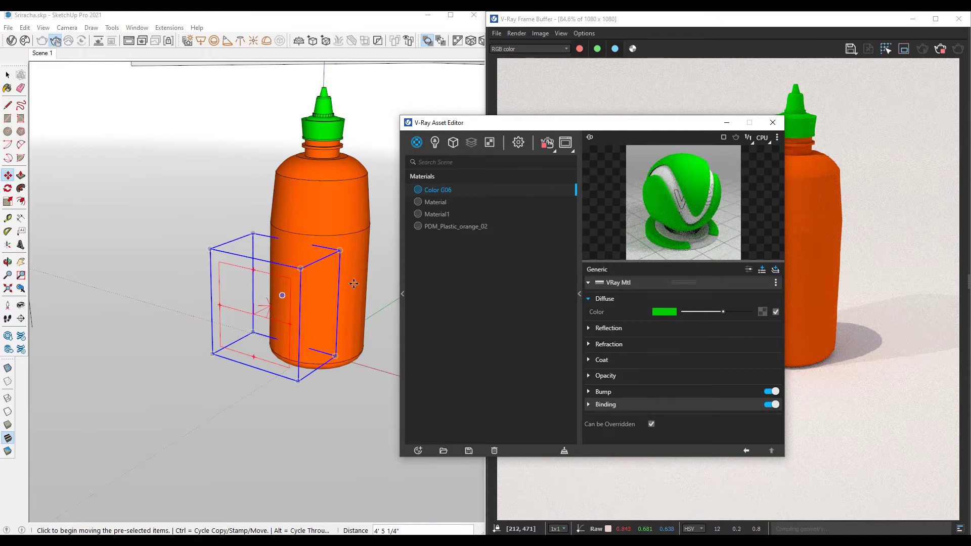
click(452, 142)
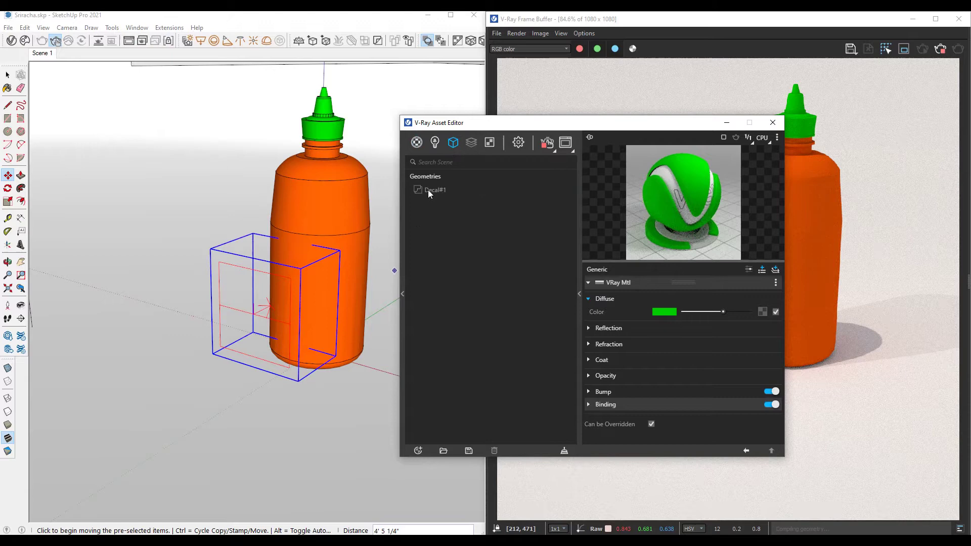
click(429, 191)
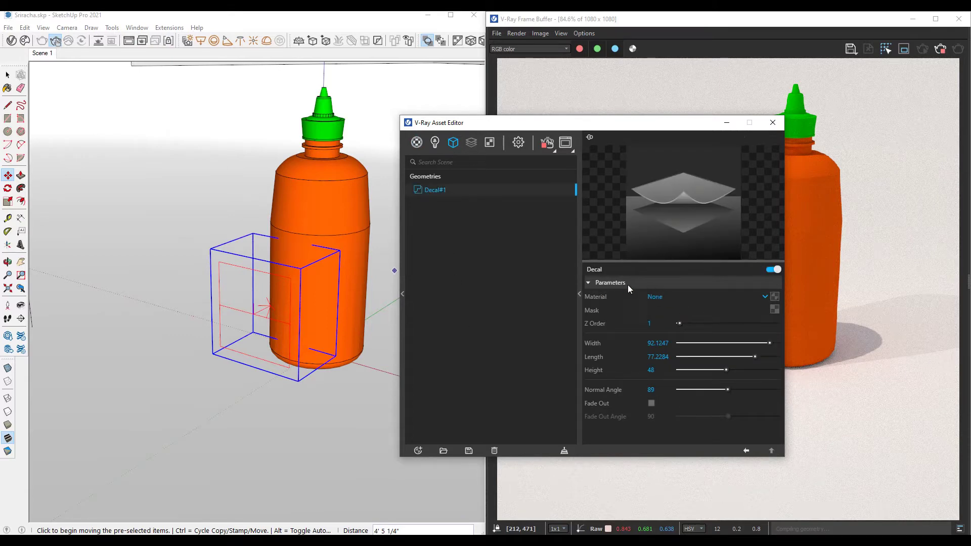
click(765, 297)
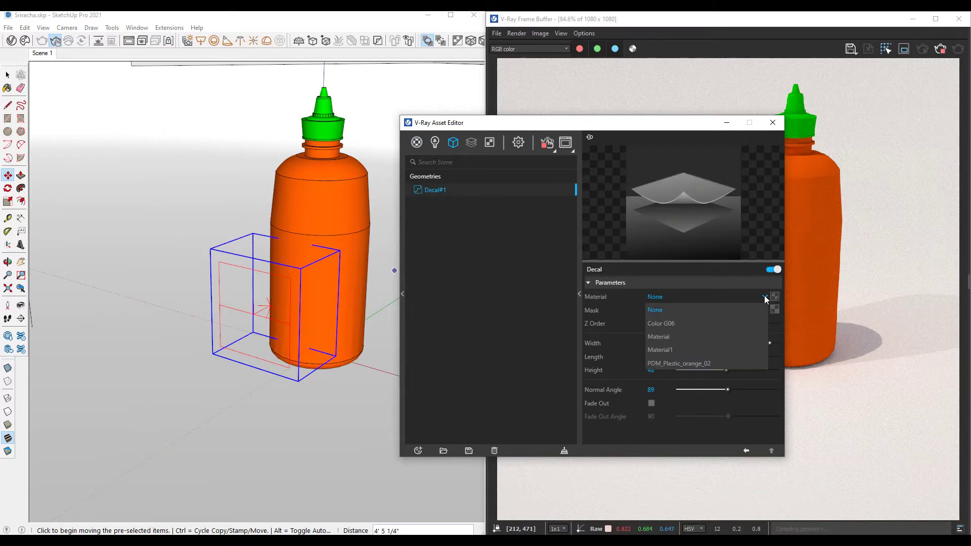
click(666, 323)
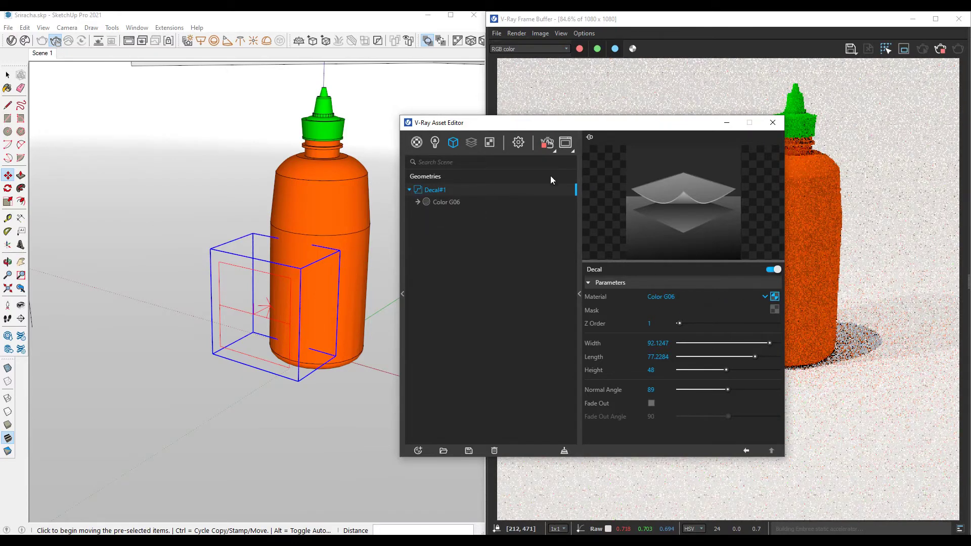
drag(570, 127, 514, 143)
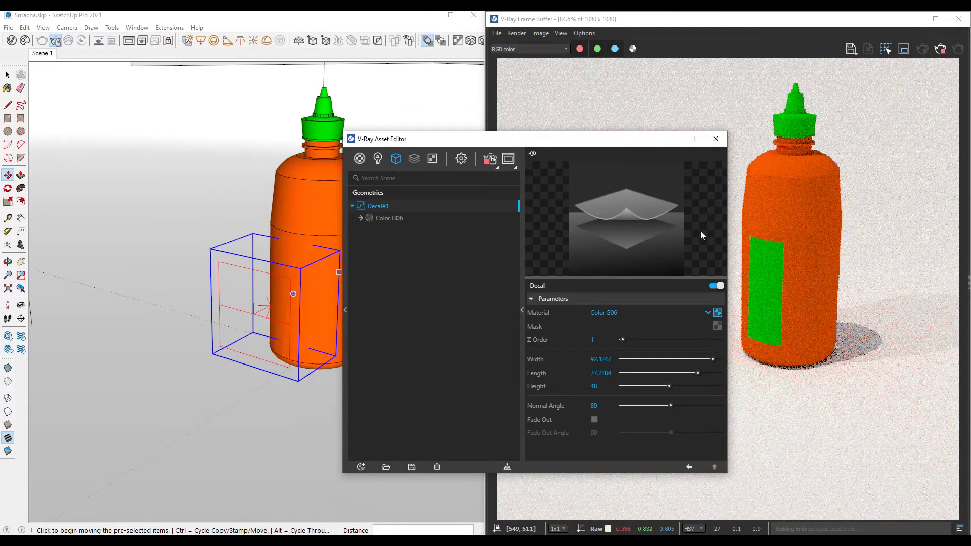
- Shift the decal box deeper into the bottle, then show the Materials list
mouse_move(590, 143)
mouse_down()
mouse_move(628, 130)
mouse_move(600, 126)
mouse_up()
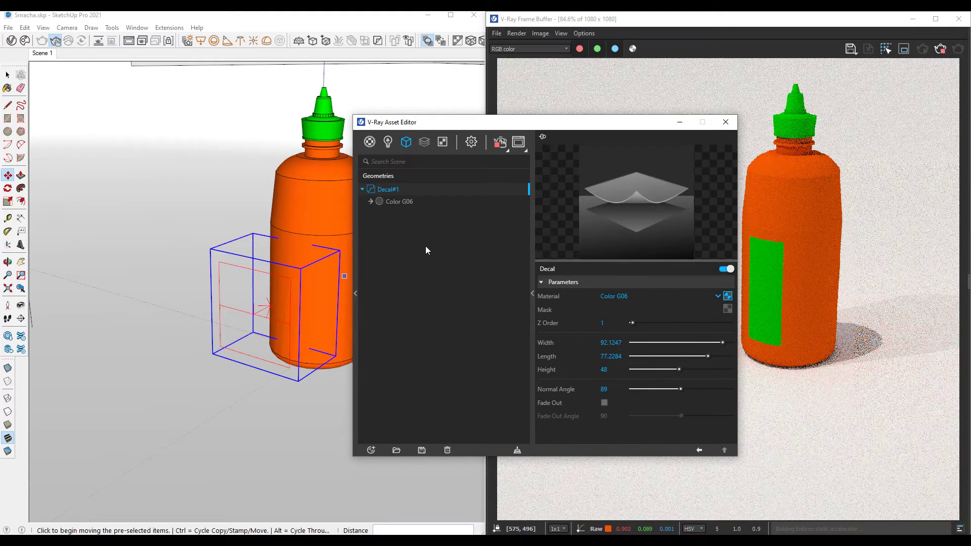
drag(441, 128, 452, 130)
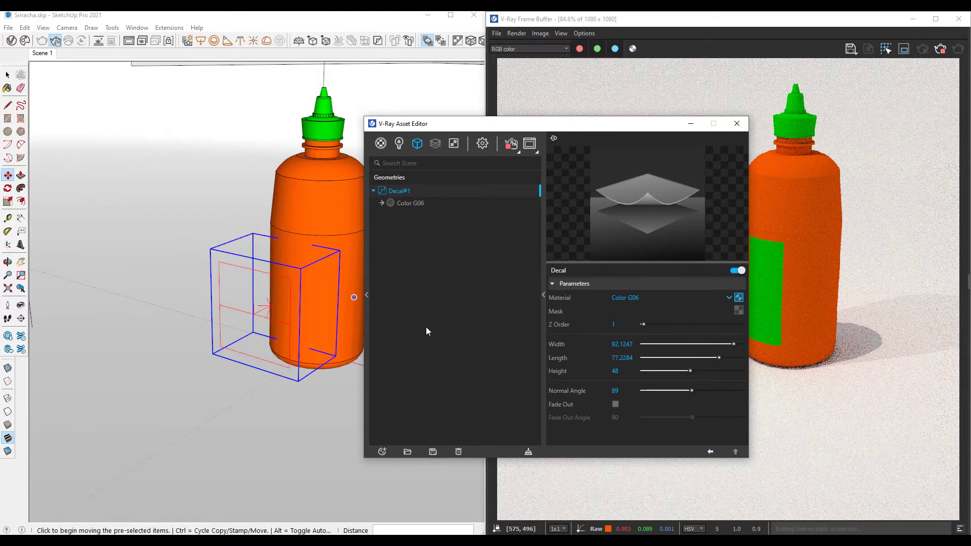
click(179, 349)
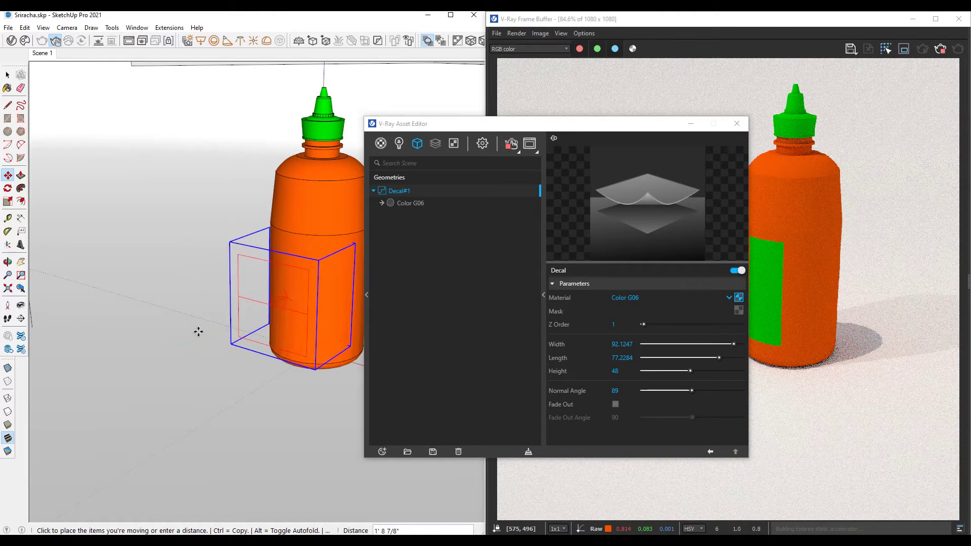
click(199, 331)
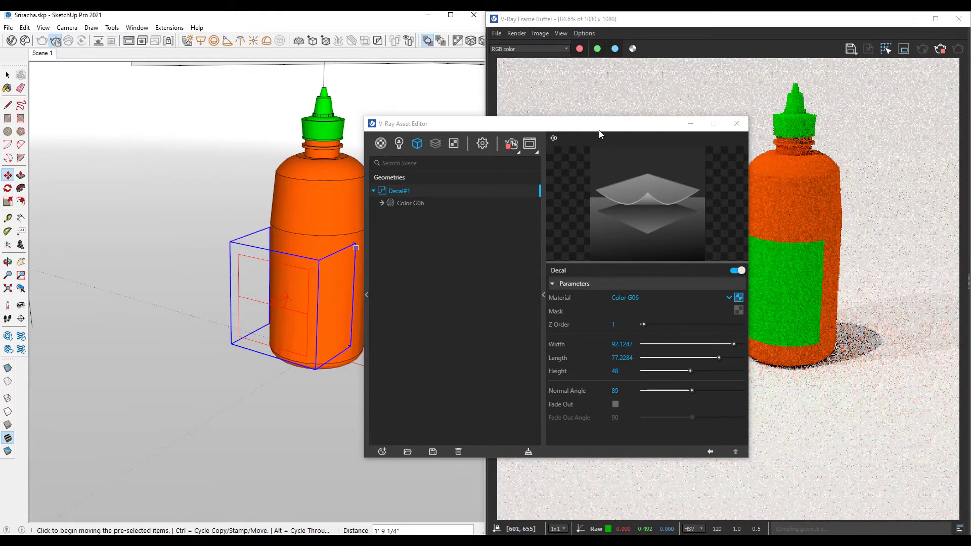
mouse_move(600, 134)
mouse_down()
mouse_move(459, 134)
mouse_move(601, 139)
mouse_up()
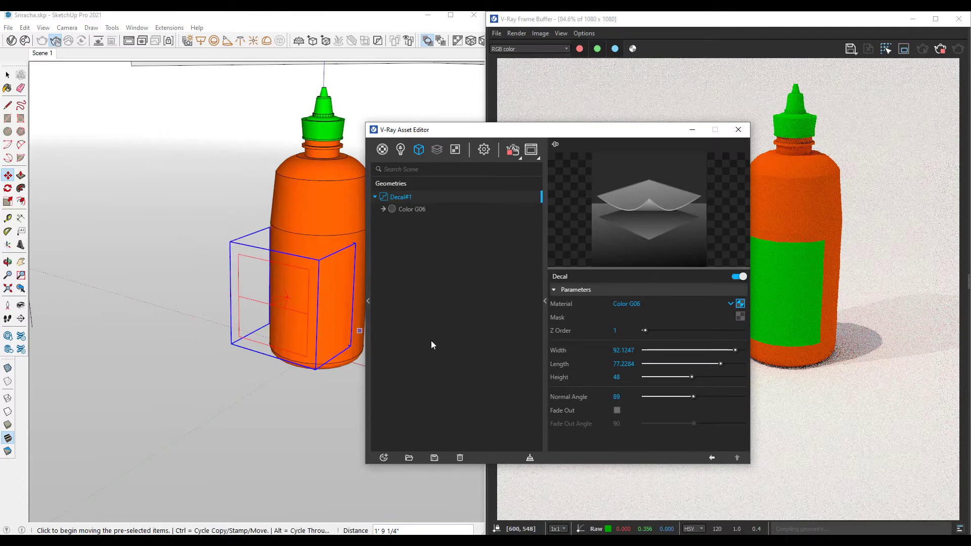
click(382, 149)
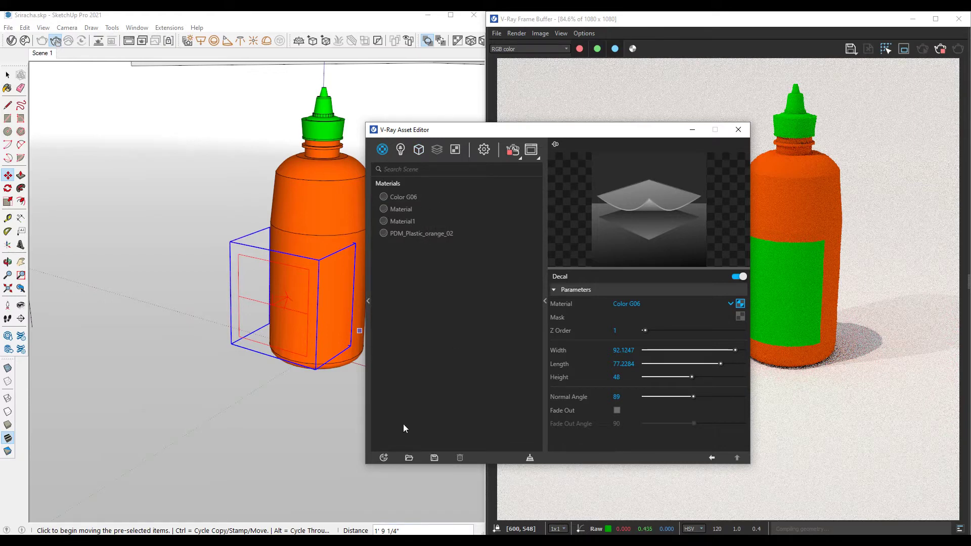
- Add a Generic material named 'Logo' and choose a Bitmap for its Diffuse Color
click(384, 458)
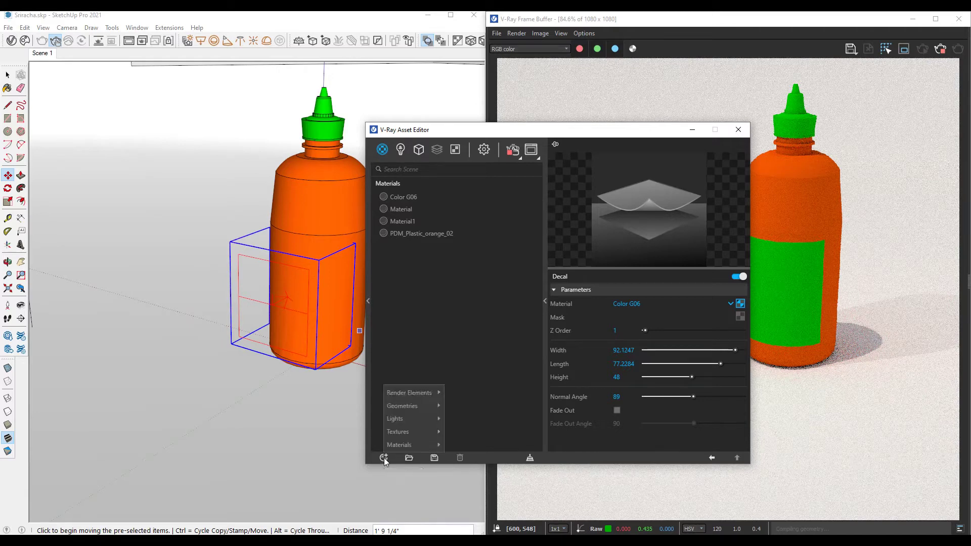
mouse_move(394, 447)
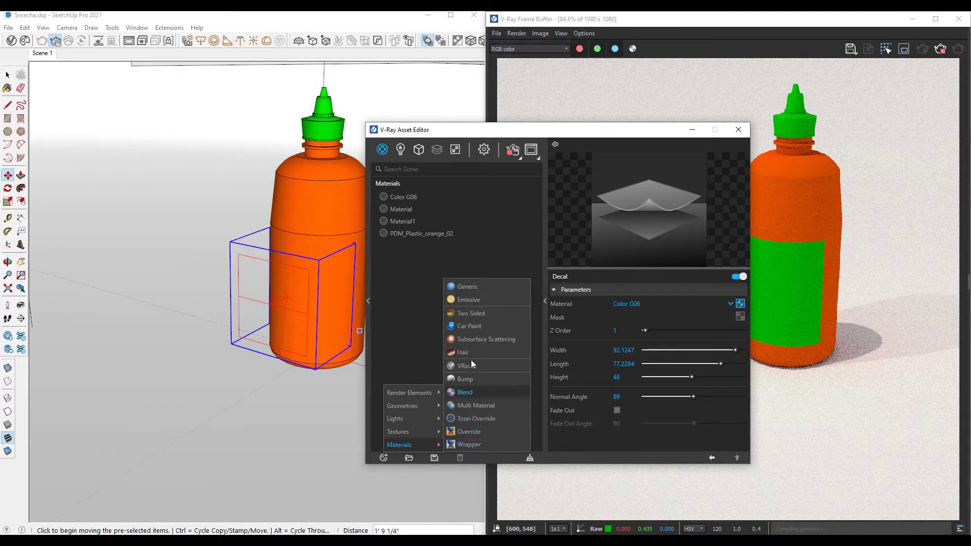
click(469, 287)
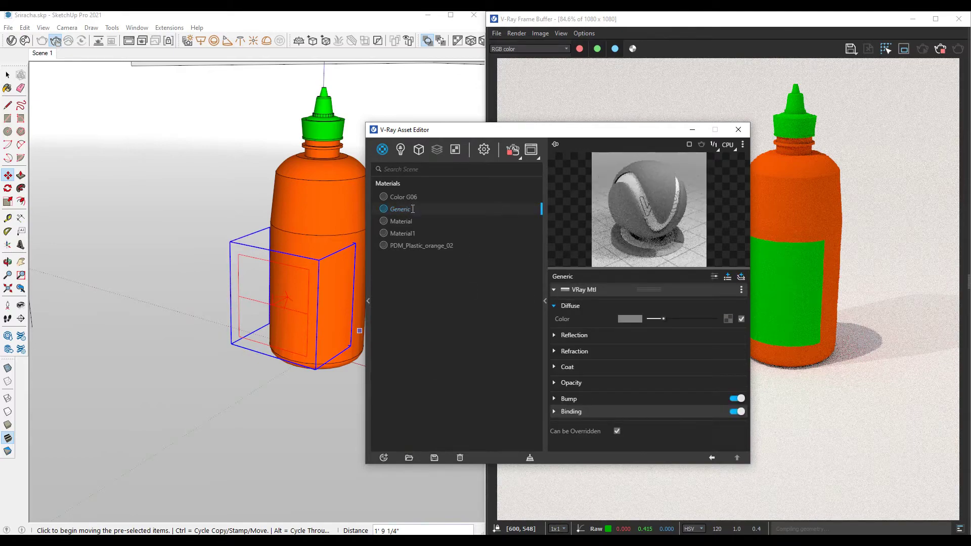
double_click(395, 211)
text(Logo)
key(Return)
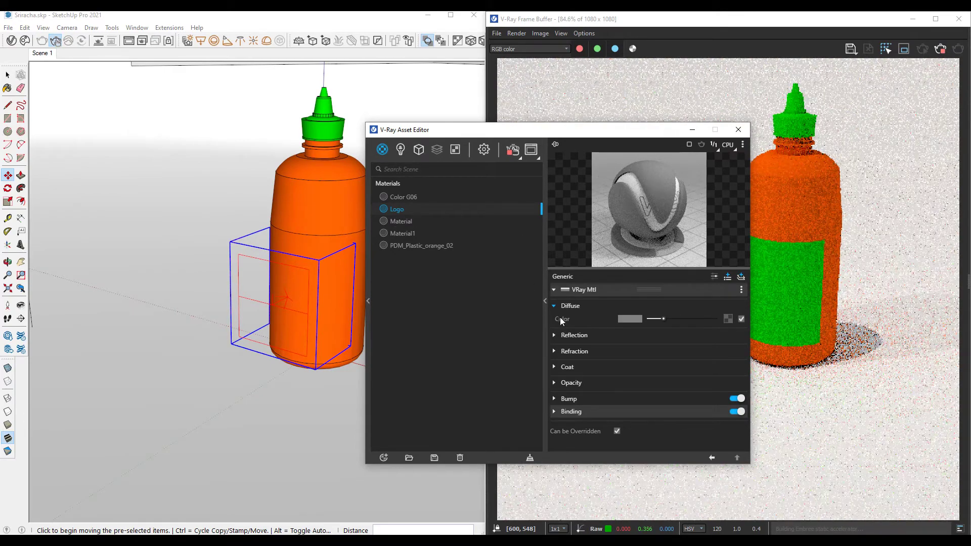
click(728, 319)
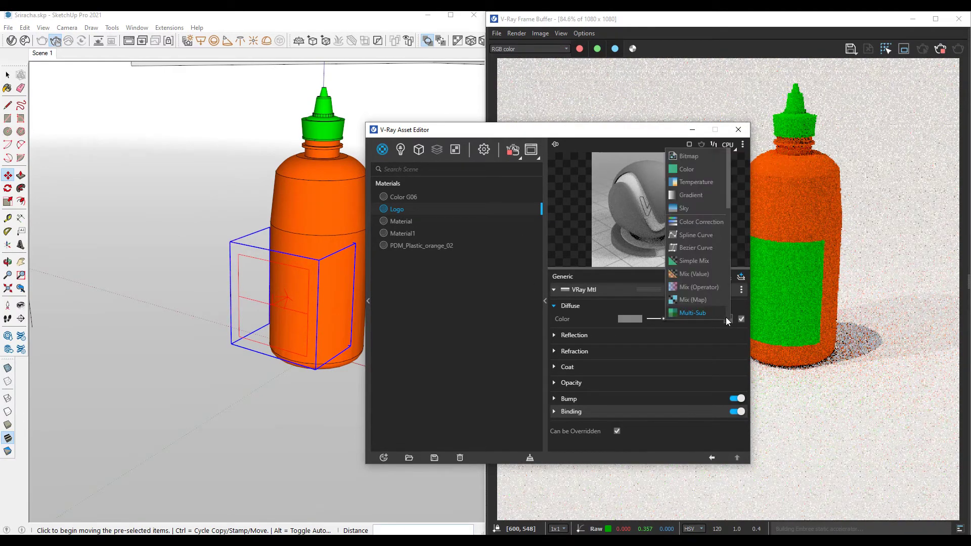
click(697, 156)
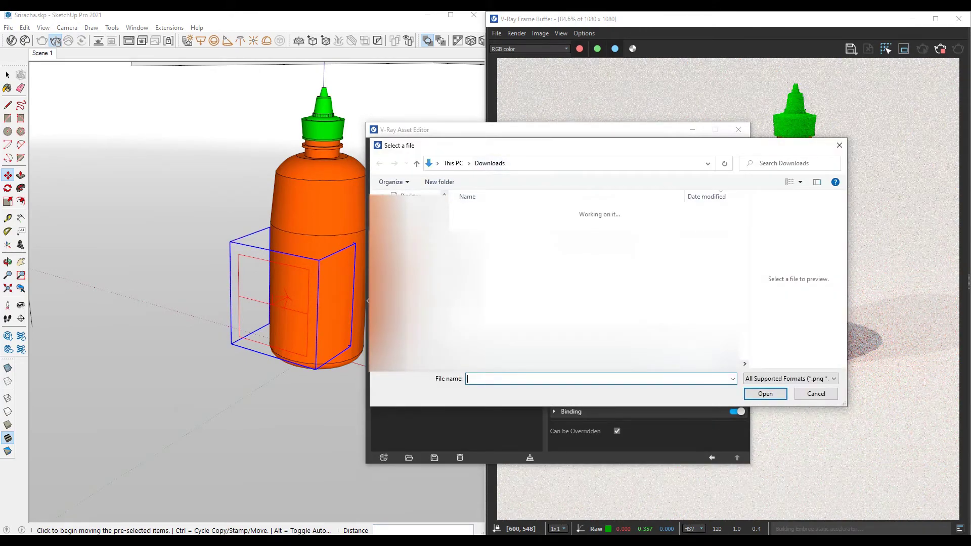
- Load sriracha-sauce-logo-png-transparent.png and expand Logo to show its Bitmap
click(560, 225)
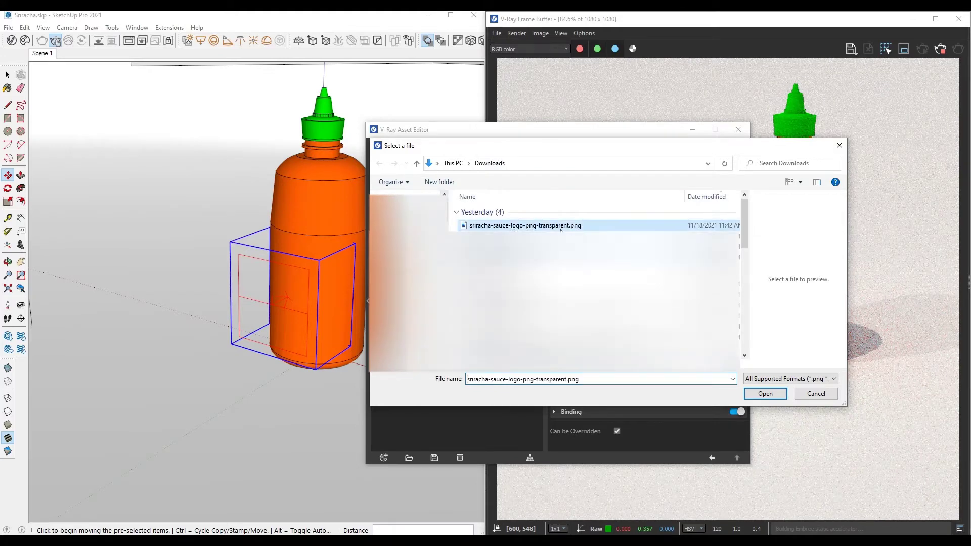
click(764, 394)
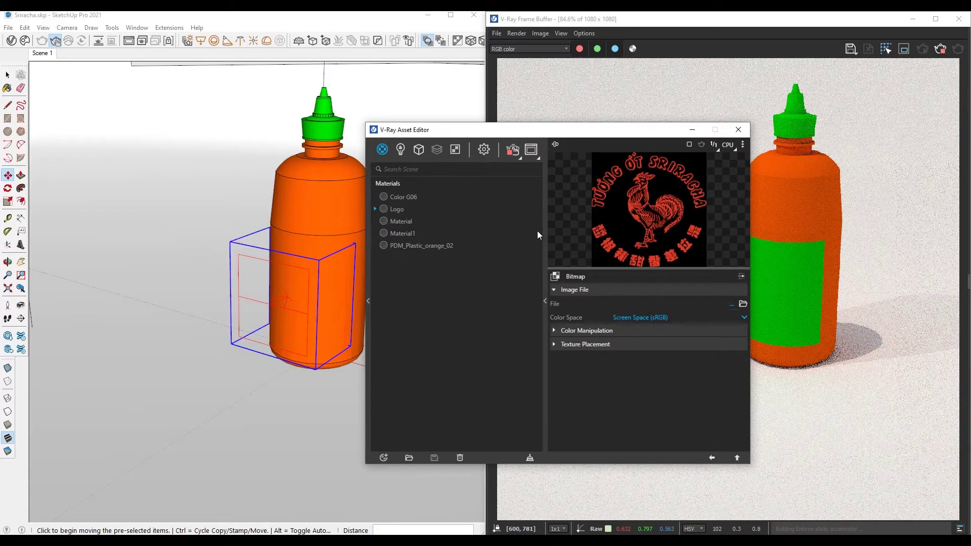
click(376, 209)
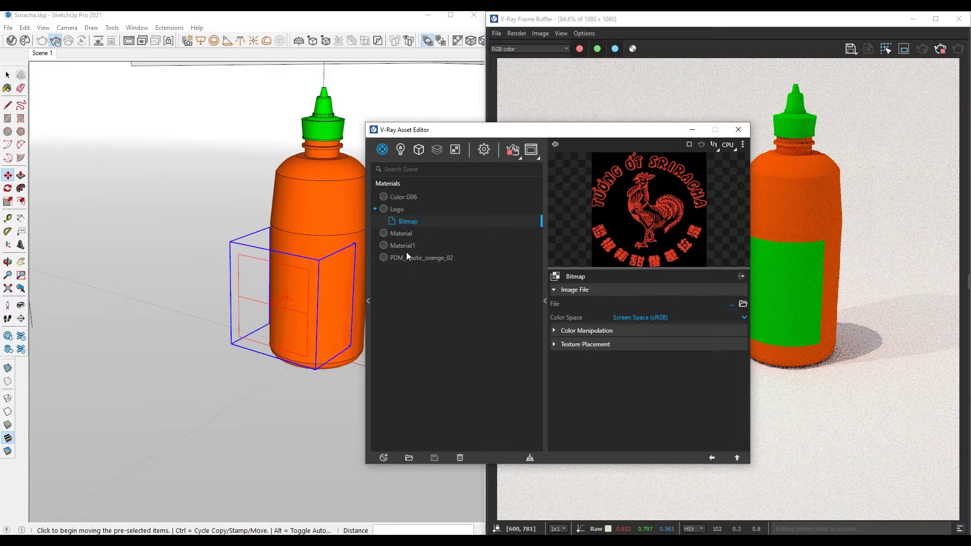
- In the Geometries list, set Decal#1's Material to Logo instead of Color G06
click(418, 152)
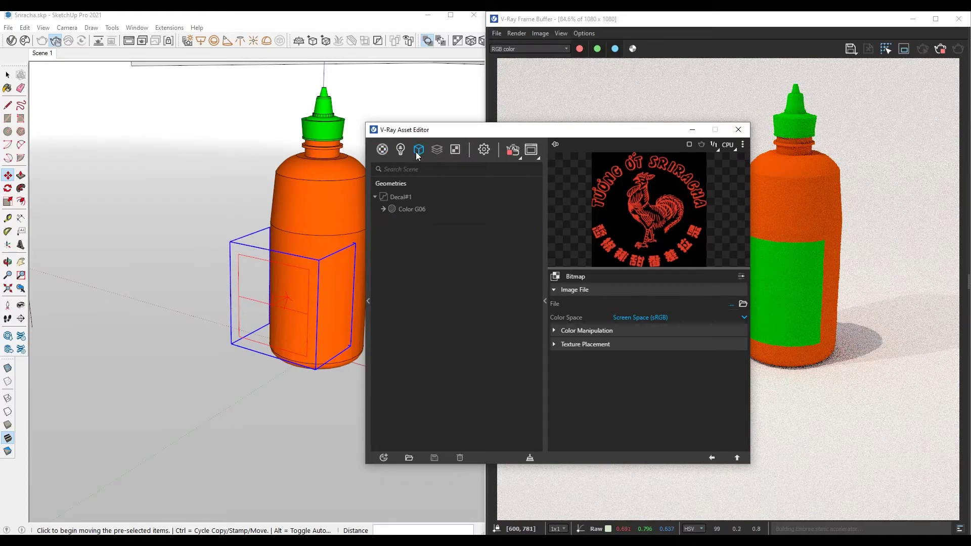
click(408, 209)
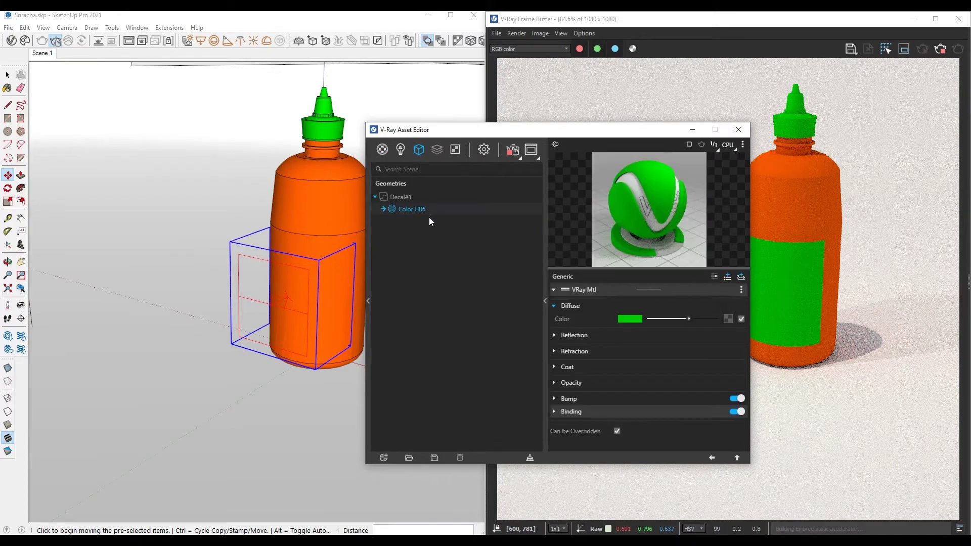
click(402, 197)
click(730, 304)
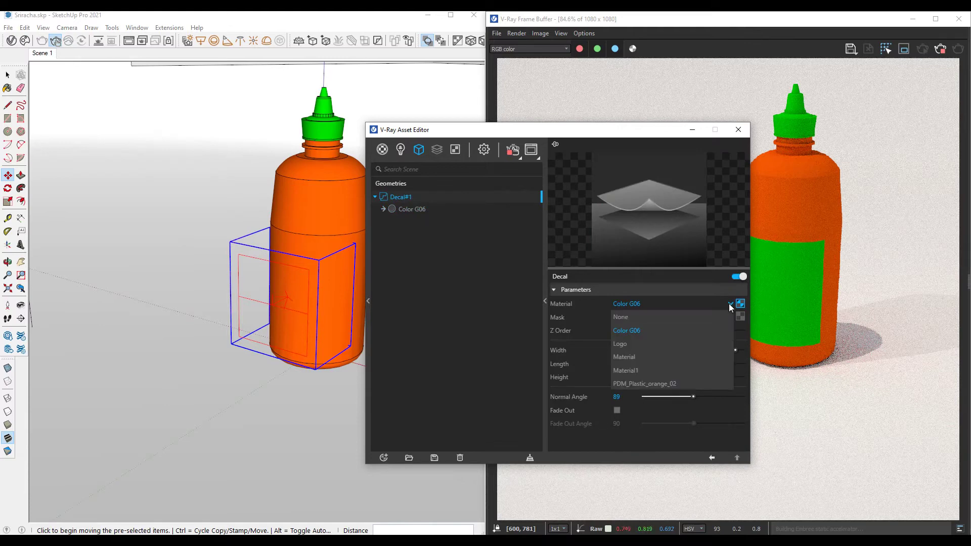
click(623, 347)
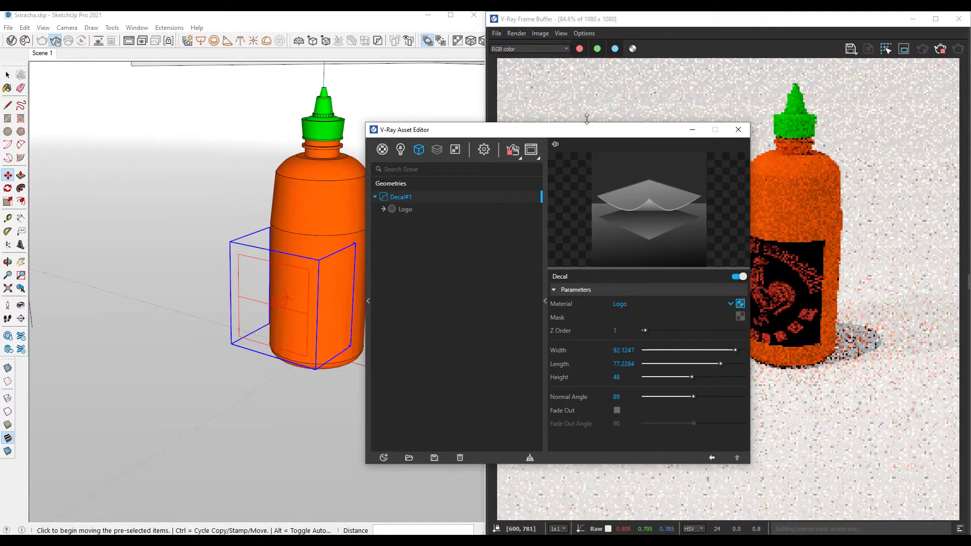
drag(591, 129, 522, 111)
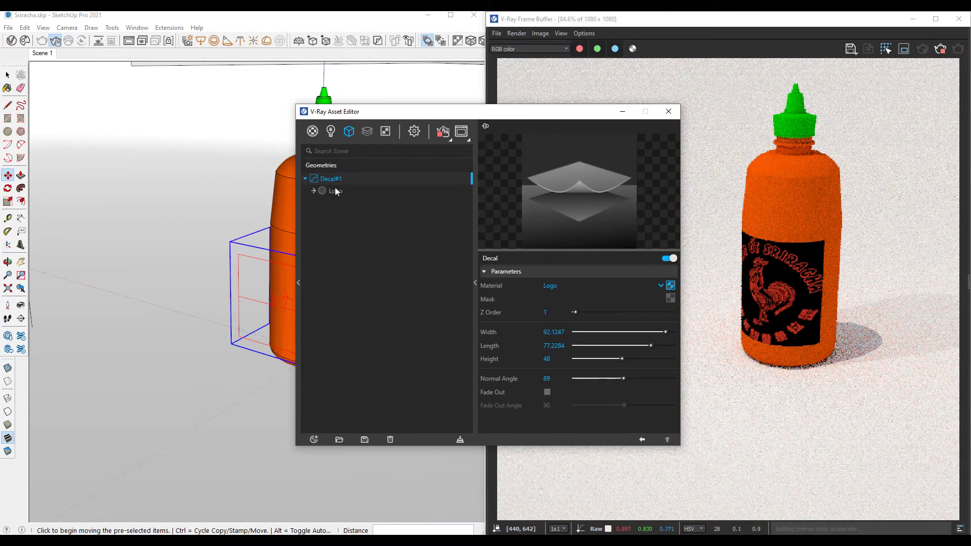
- Set the Logo material's opacity Custom Source to Diffuse Texture Alpha to drop the black background
click(330, 132)
click(312, 131)
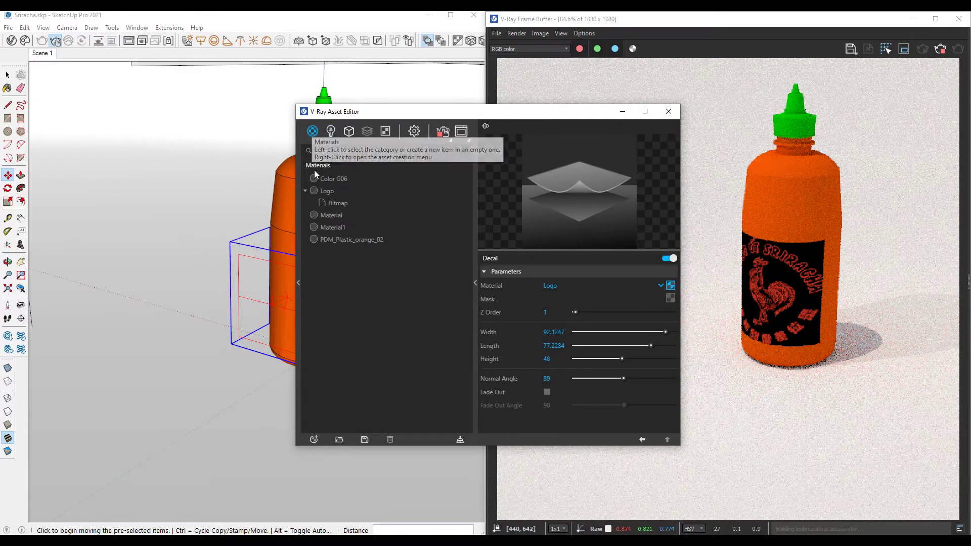
click(337, 204)
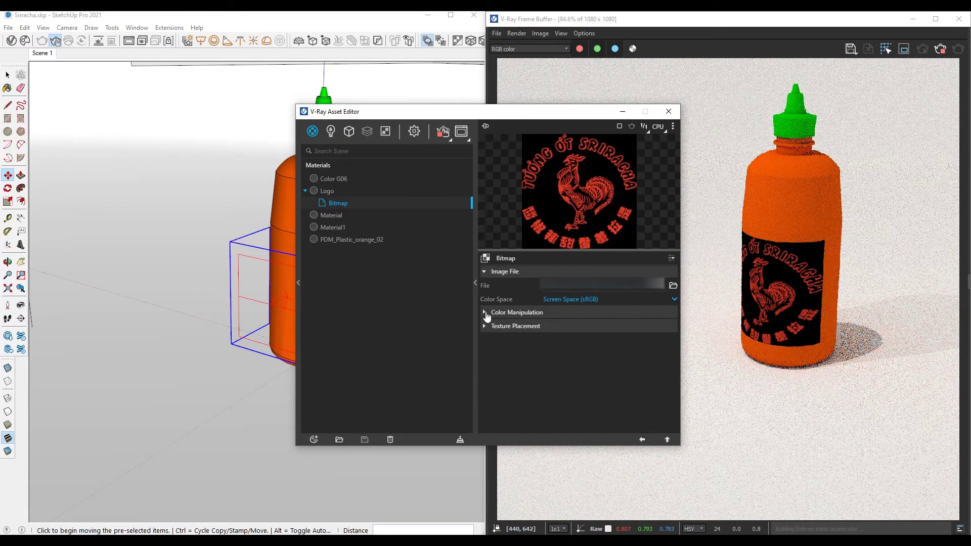
click(486, 313)
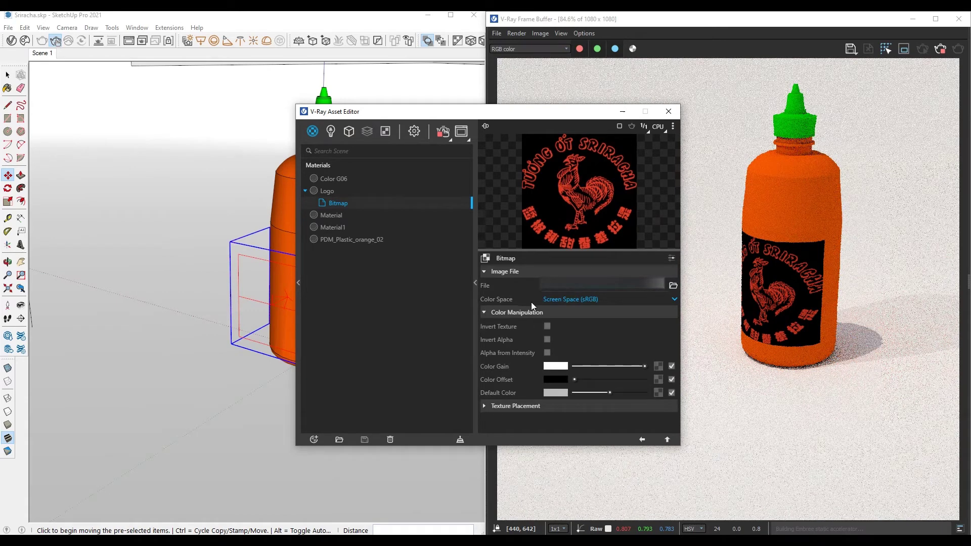
click(332, 193)
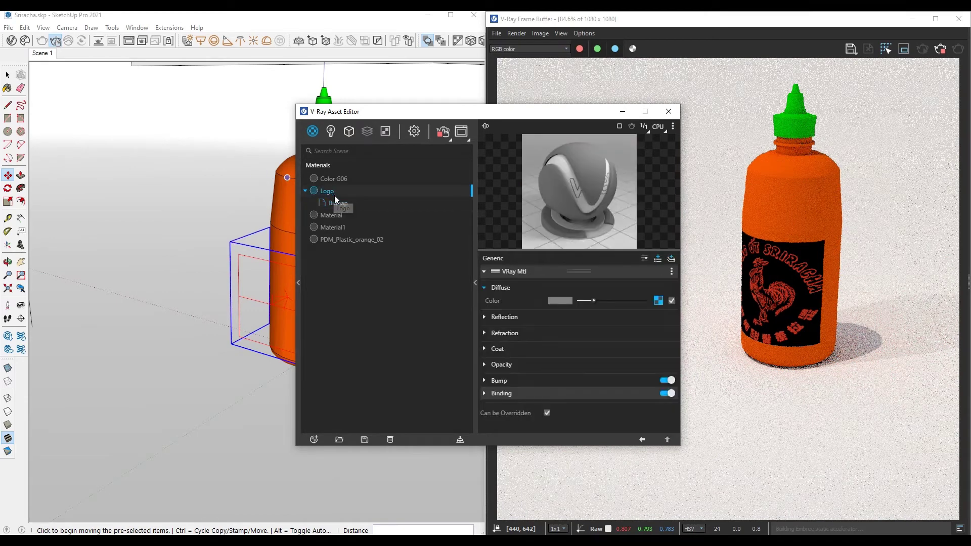
click(486, 365)
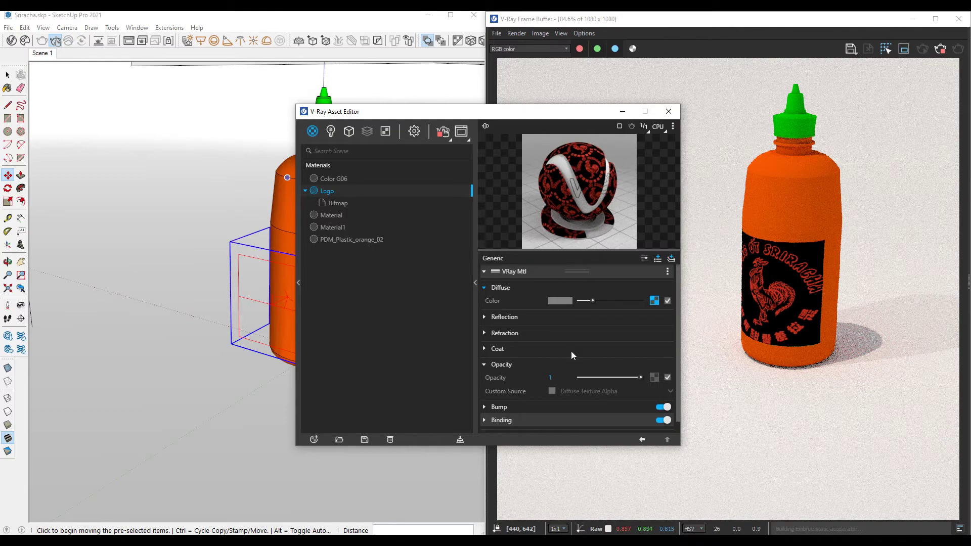
click(552, 391)
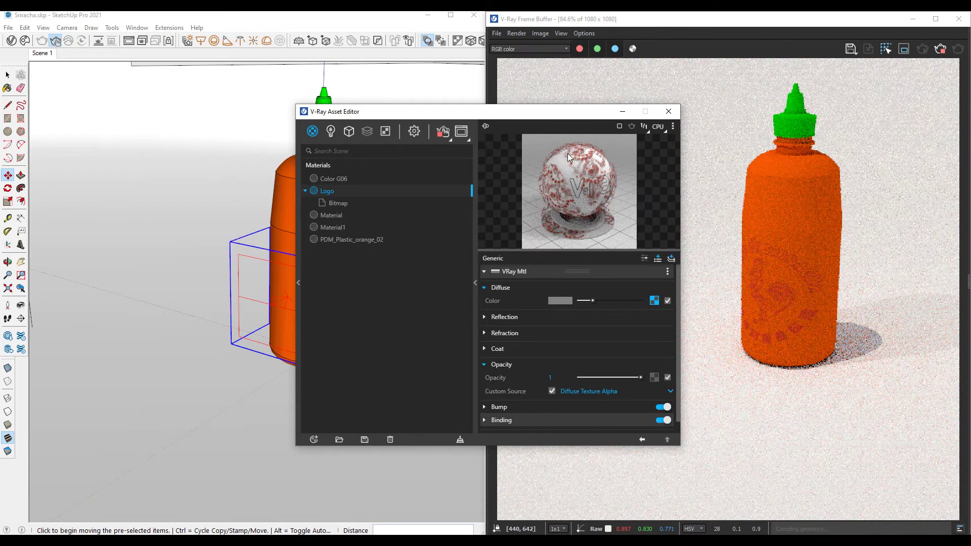
mouse_move(581, 112)
mouse_down()
mouse_move(632, 255)
mouse_move(624, 315)
mouse_up()
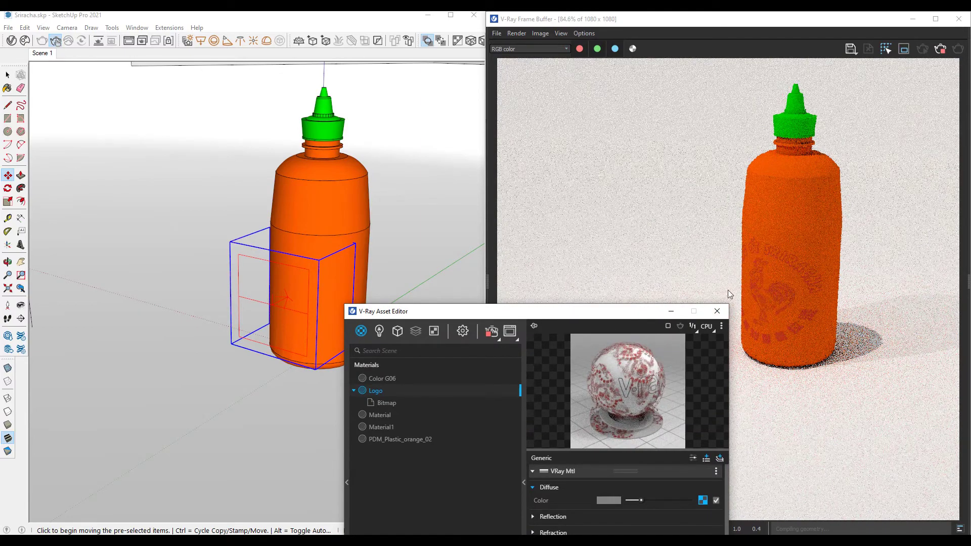
scroll(338, 255, up, 3)
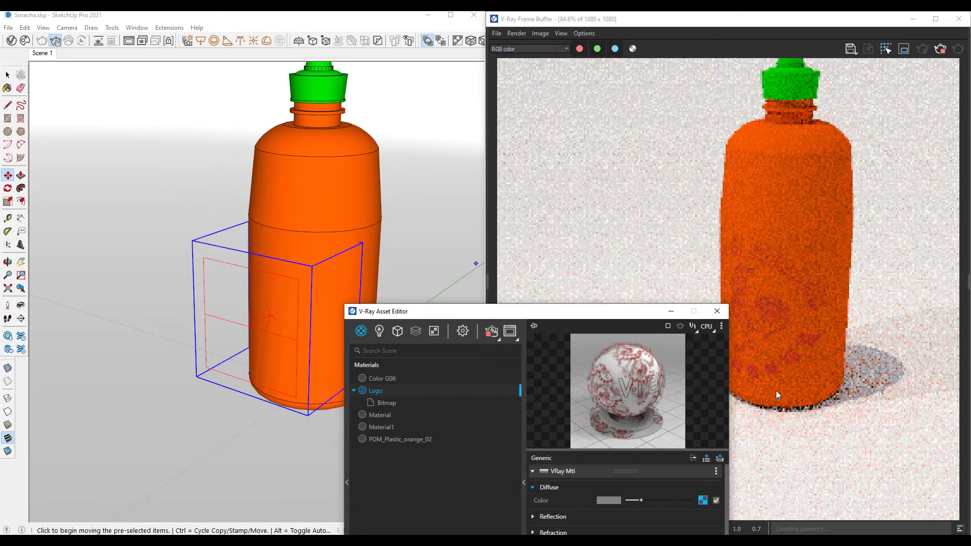
drag(589, 314, 555, 113)
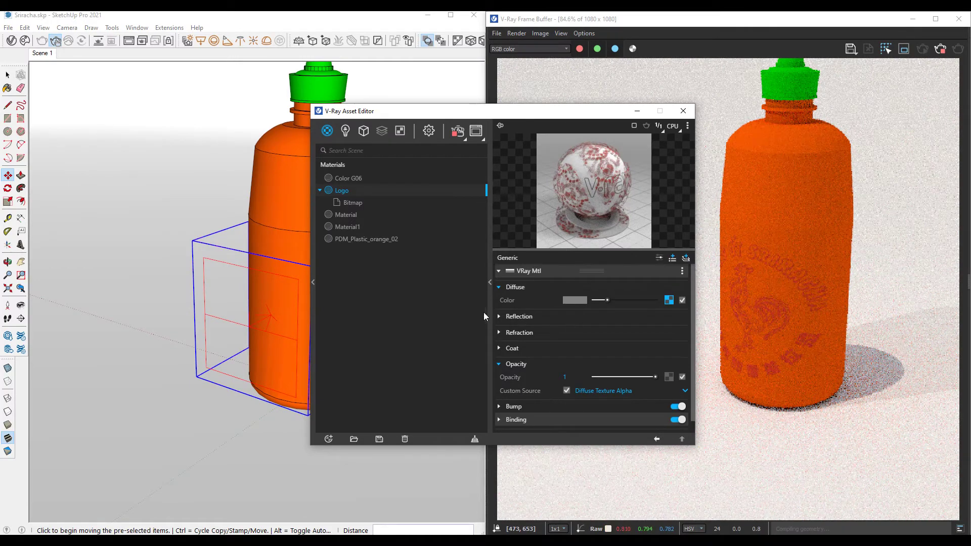
- Push the Logo bitmap's Color Offset fully to white so the rooster logo renders white
click(354, 205)
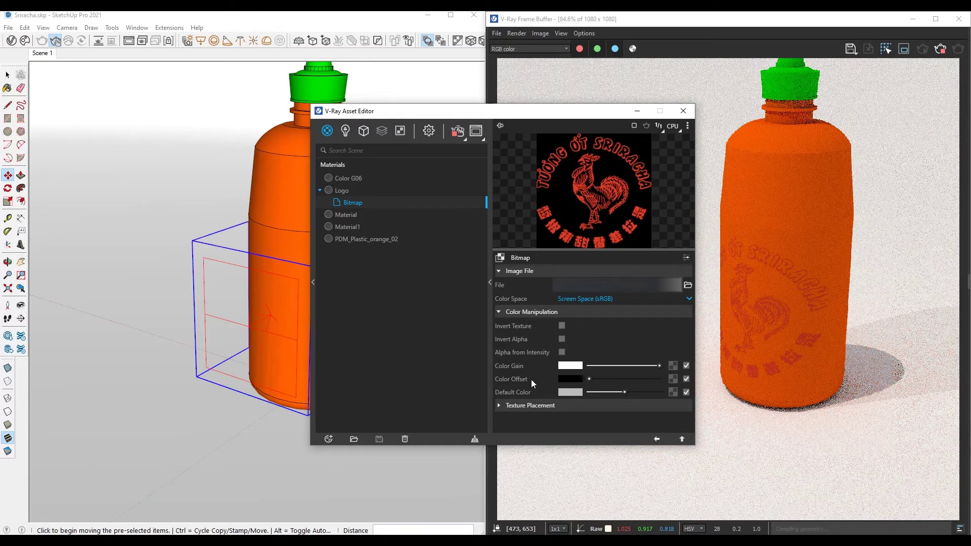
drag(591, 379, 663, 380)
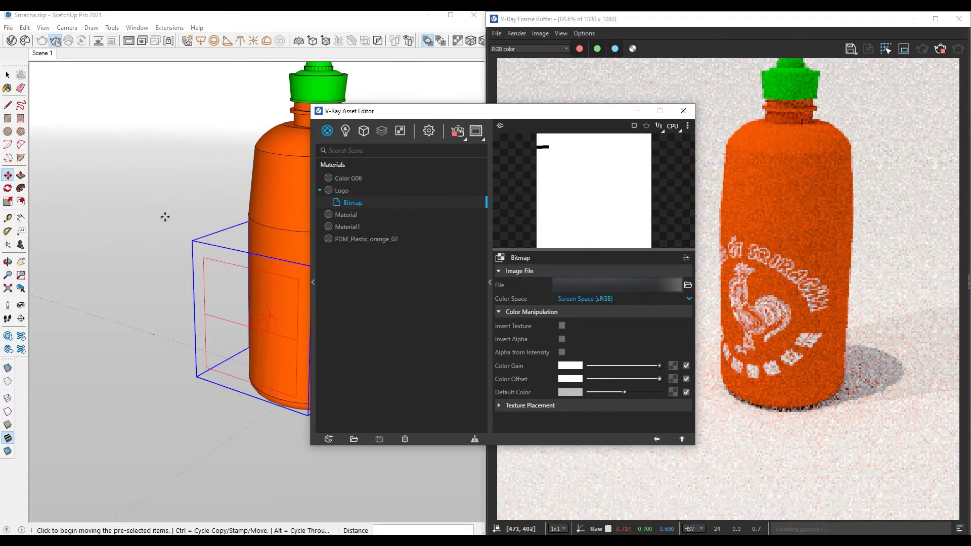
drag(441, 113, 438, 154)
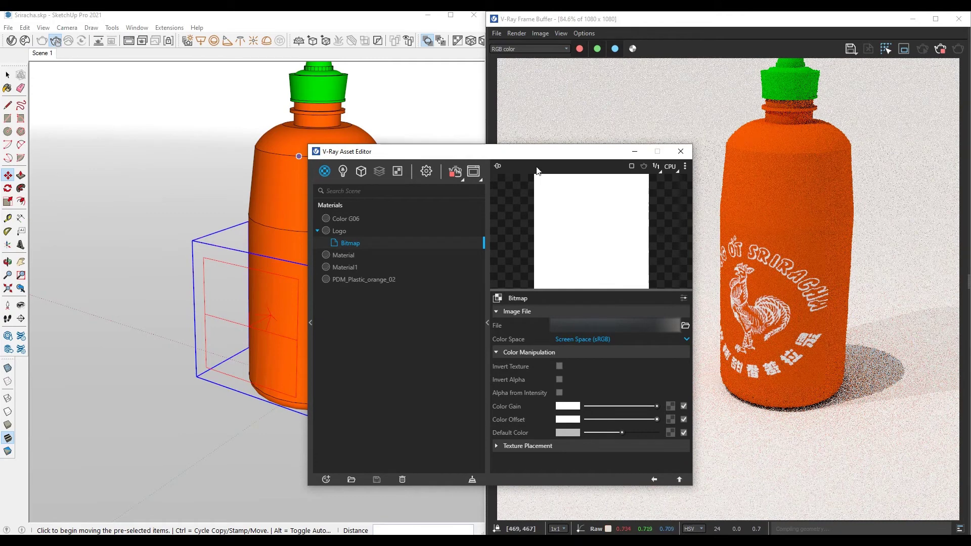
mouse_move(535, 147)
mouse_down()
mouse_move(570, 140)
mouse_move(575, 113)
mouse_move(678, 131)
mouse_up()
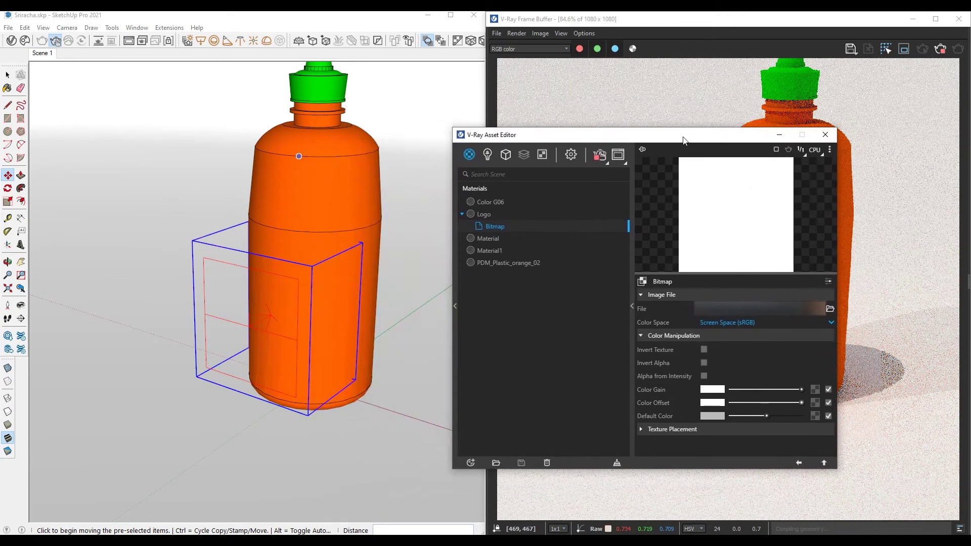
- Clear the selection and bring the bottle back into a perspective view
click(8, 75)
click(162, 197)
key(F3)
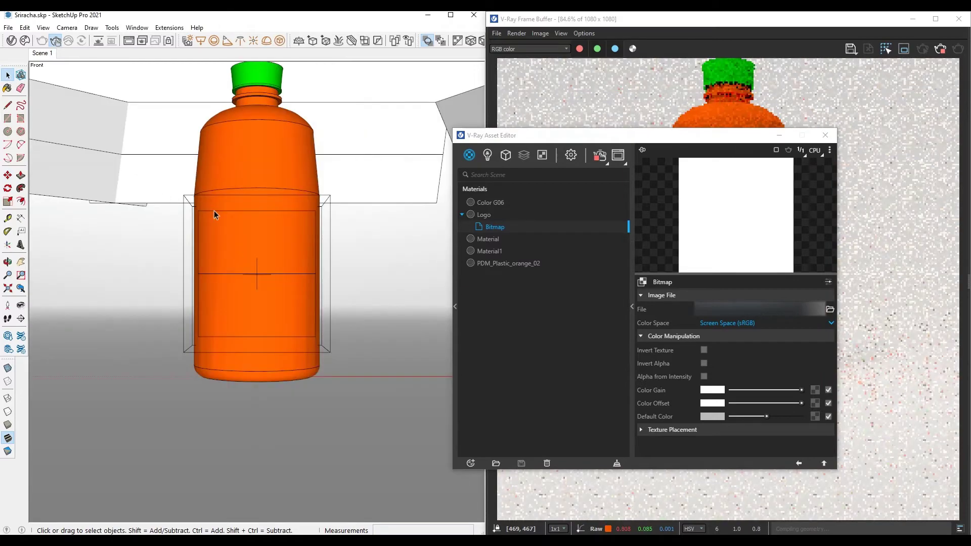
scroll(238, 259, down, 3)
scroll(254, 246, up, 2)
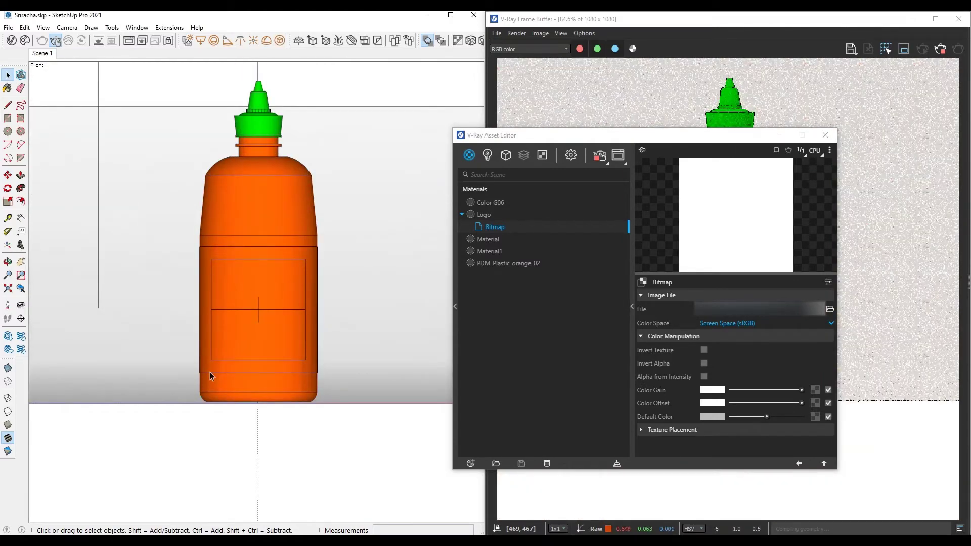
mouse_move(299, 319)
middle_down()
mouse_move(182, 399)
mouse_move(283, 263)
middle_up()
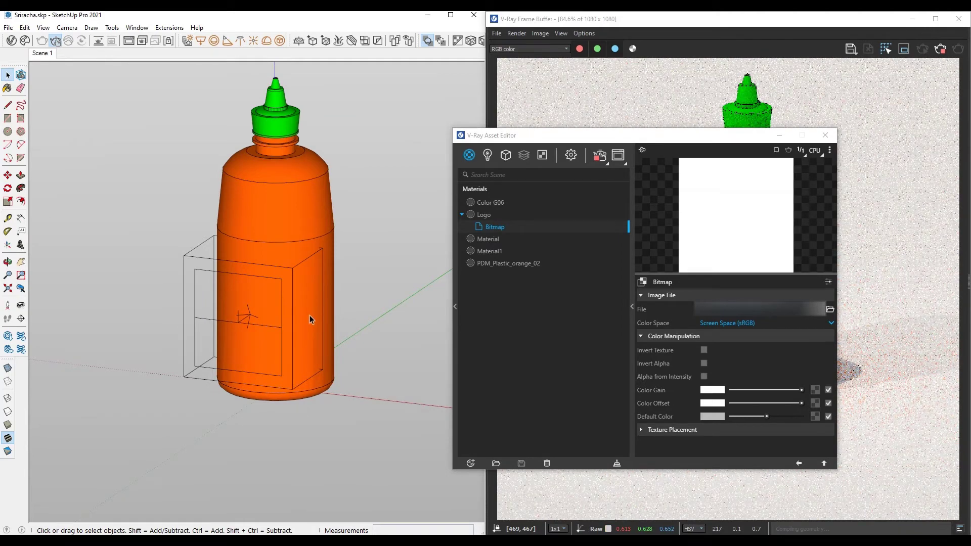
- Scale the decal box about its centre to 0.9 along the red axis
click(282, 305)
key(s)
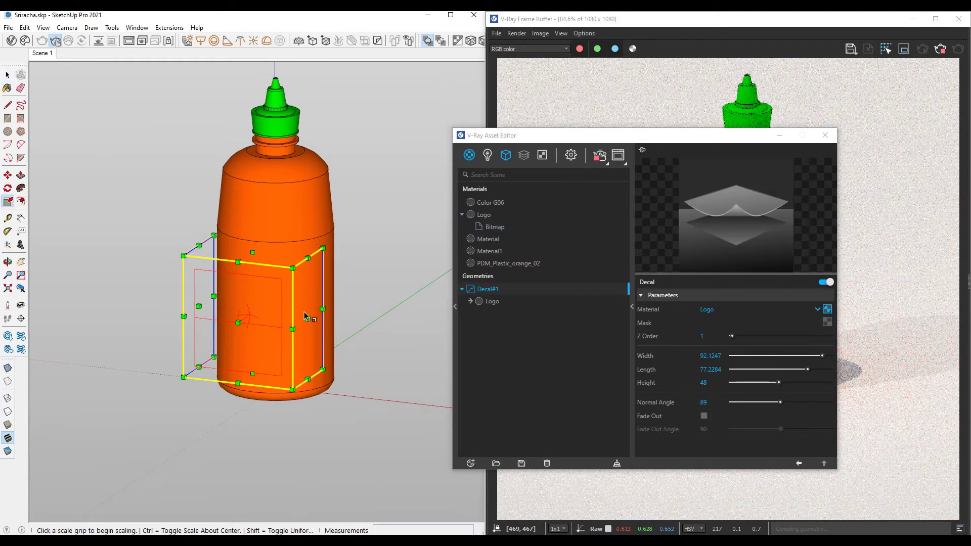
key(ctrl)
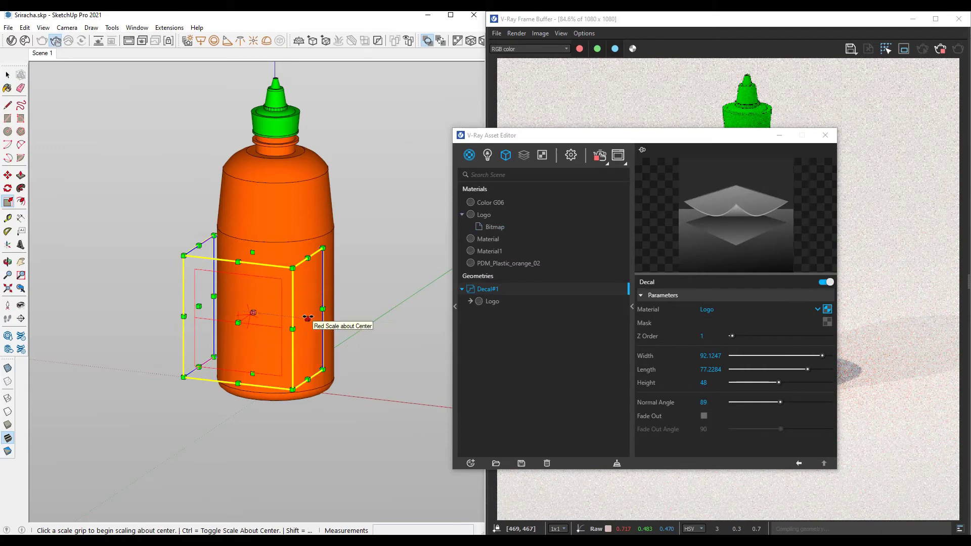
click(307, 317)
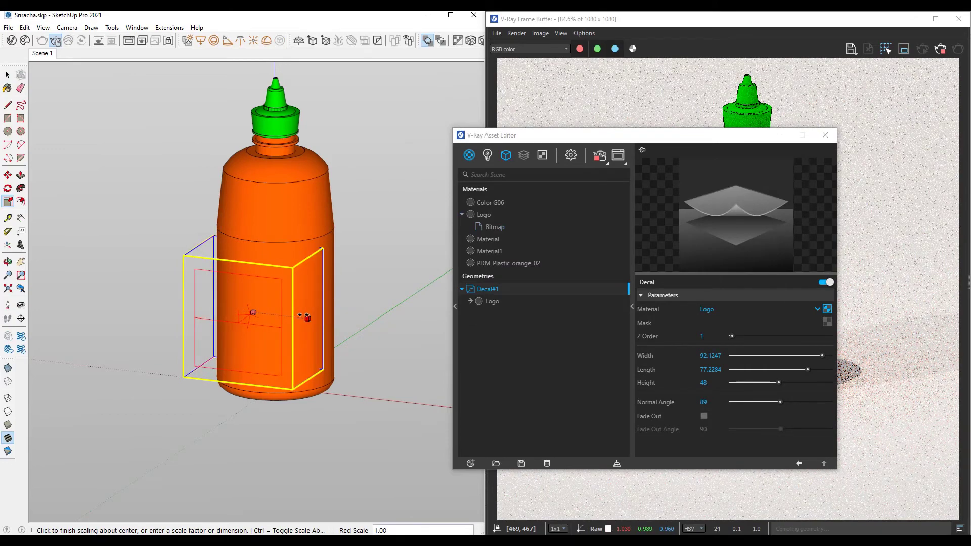
text(.9)
key(Return)
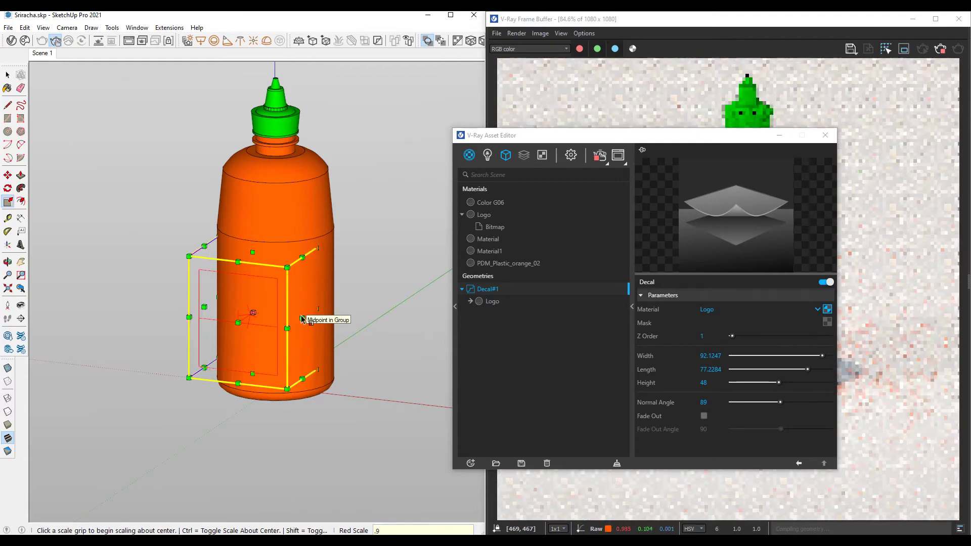
drag(668, 137, 544, 91)
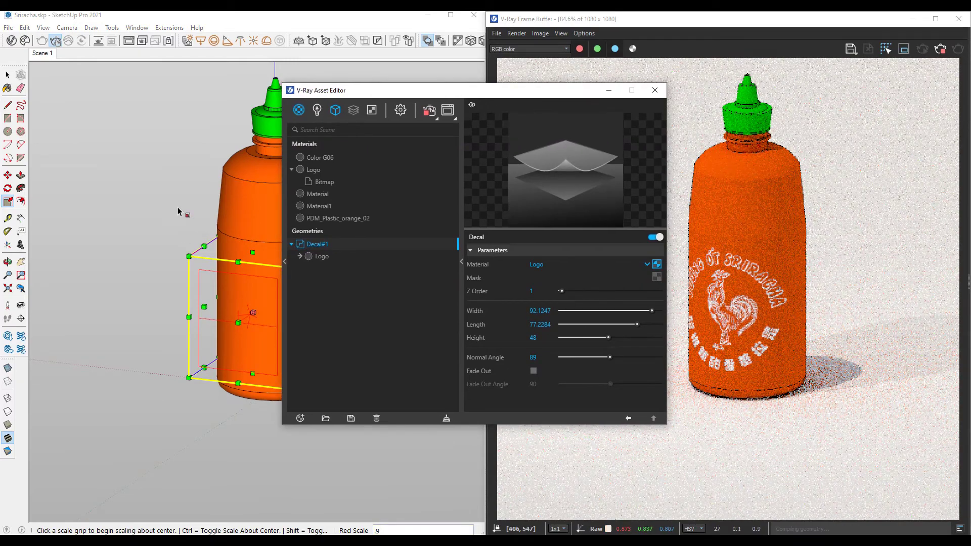
click(142, 203)
key(space)
click(141, 203)
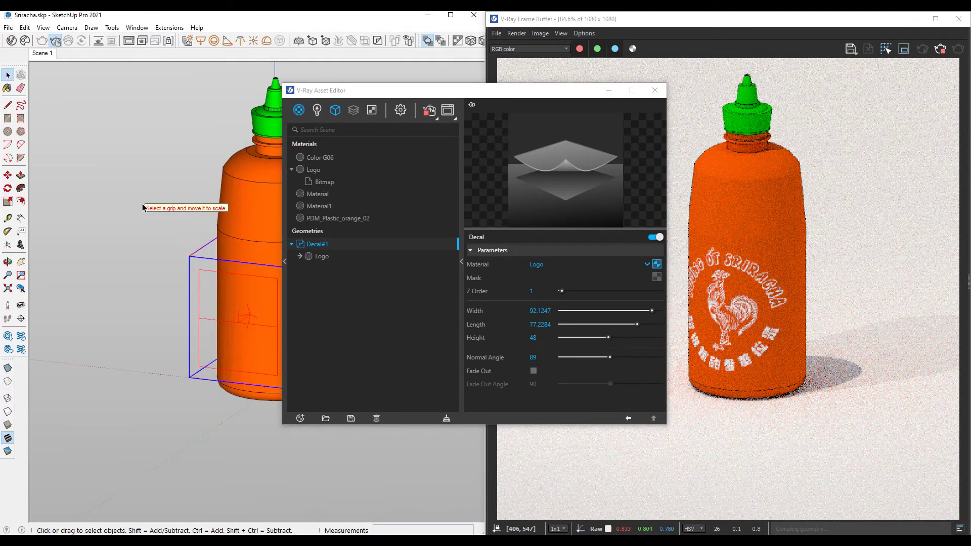
- Collapse the Asset Editor aside, then zoom in and orbit to a level view of the label
drag(372, 99, 438, 174)
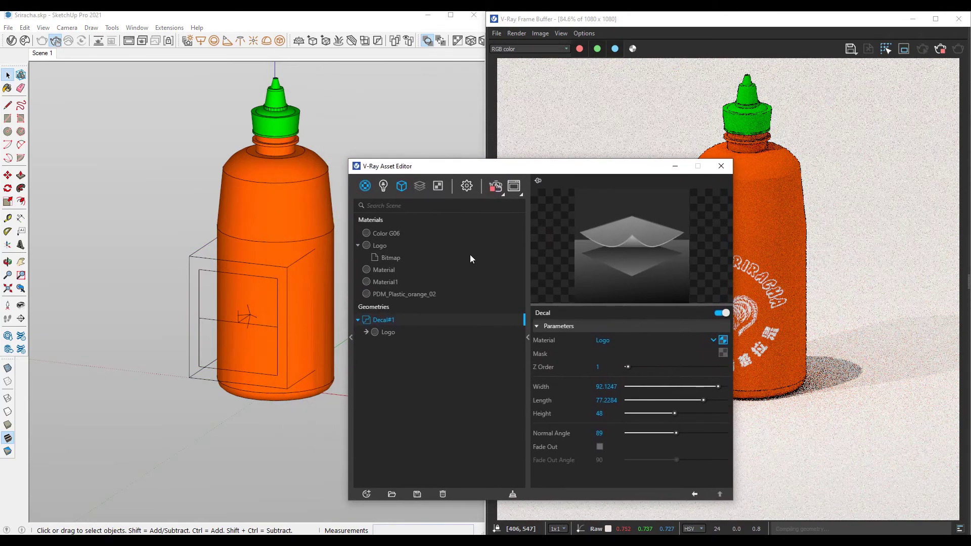
click(527, 337)
mouse_move(448, 171)
mouse_down()
mouse_move(477, 138)
mouse_move(481, 113)
mouse_up()
scroll(280, 107, up, 2)
scroll(222, 217, up, 1)
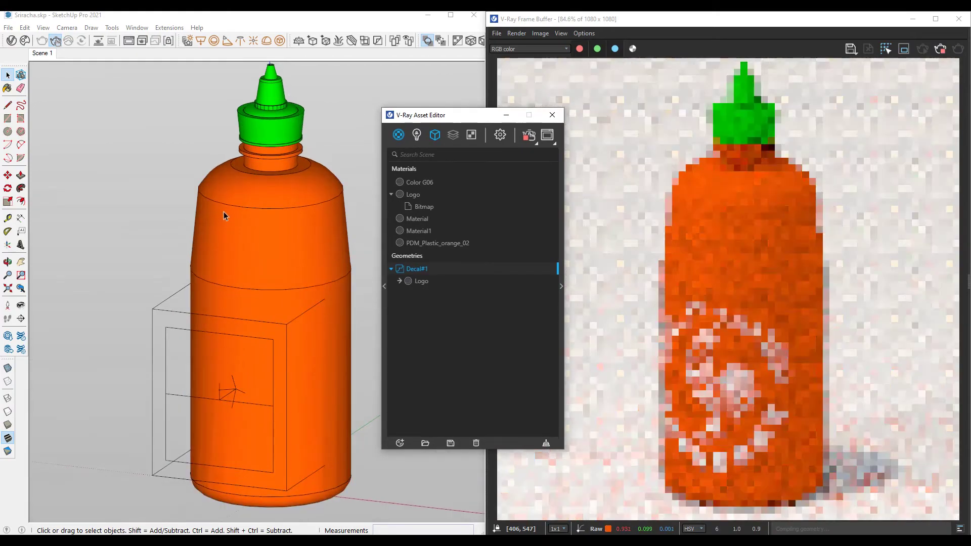
scroll(228, 199, up, 1)
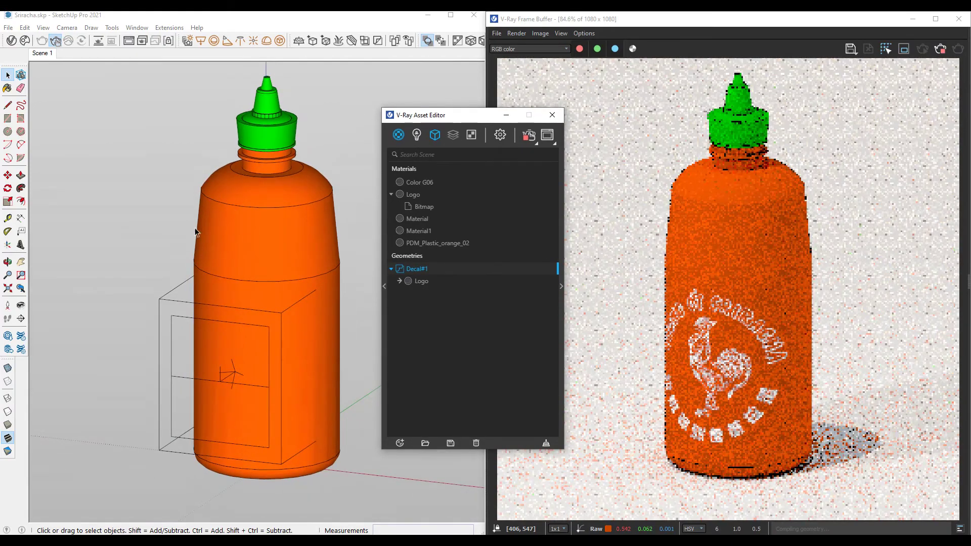
middle_drag(165, 201, 243, 126)
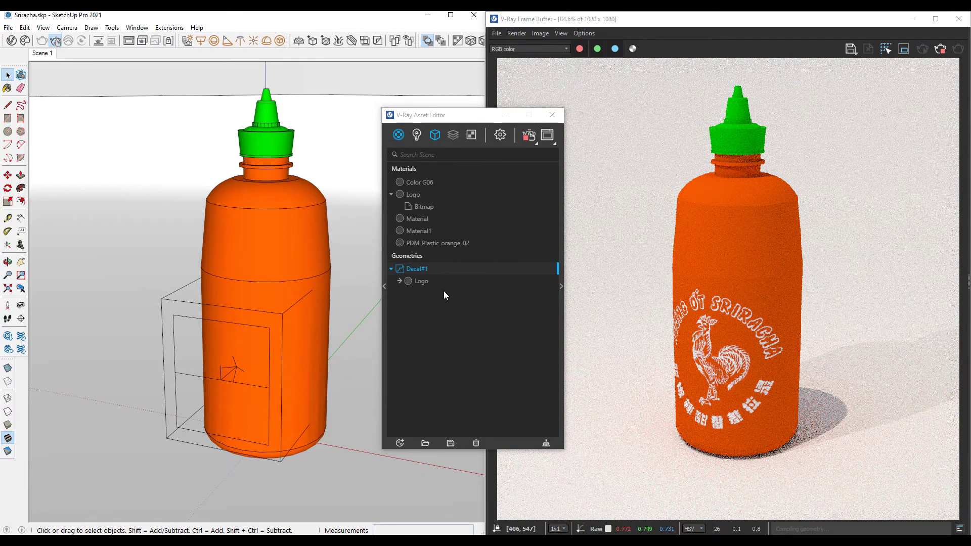
- Browse the Asset Editor's asset creation choices, then close them without adding anything
click(399, 443)
mouse_move(417, 396)
mouse_move(420, 435)
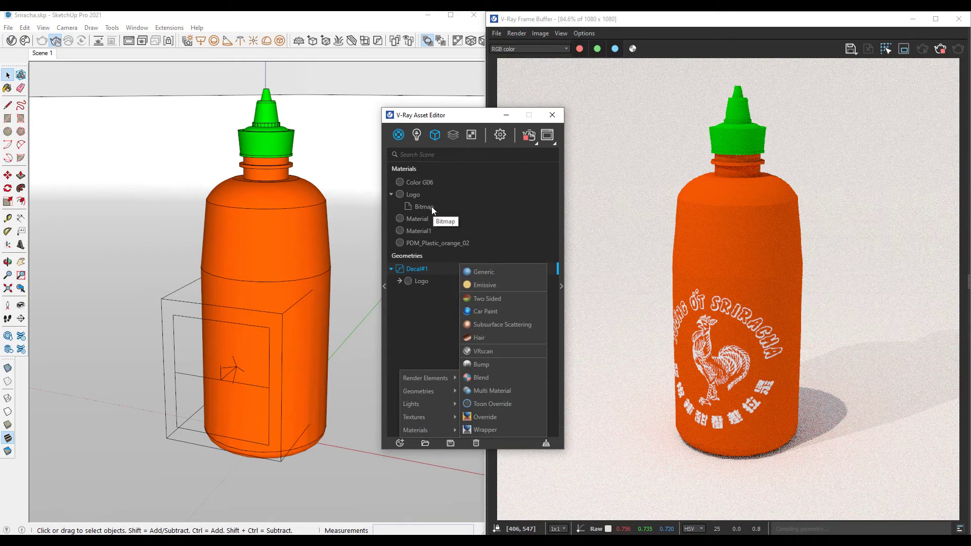
click(425, 306)
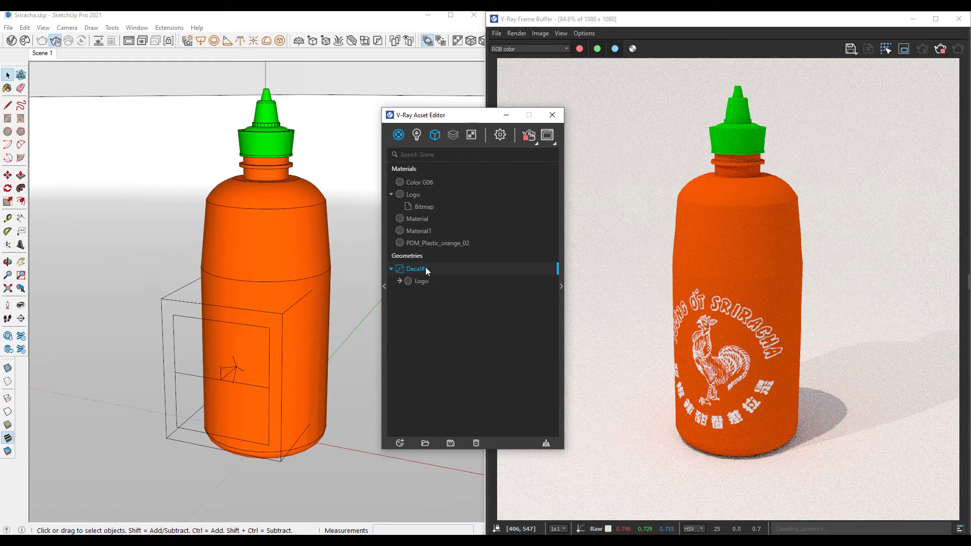
- Keep Logo as Decal#1's material and raise its Normal Angle to 175
click(561, 286)
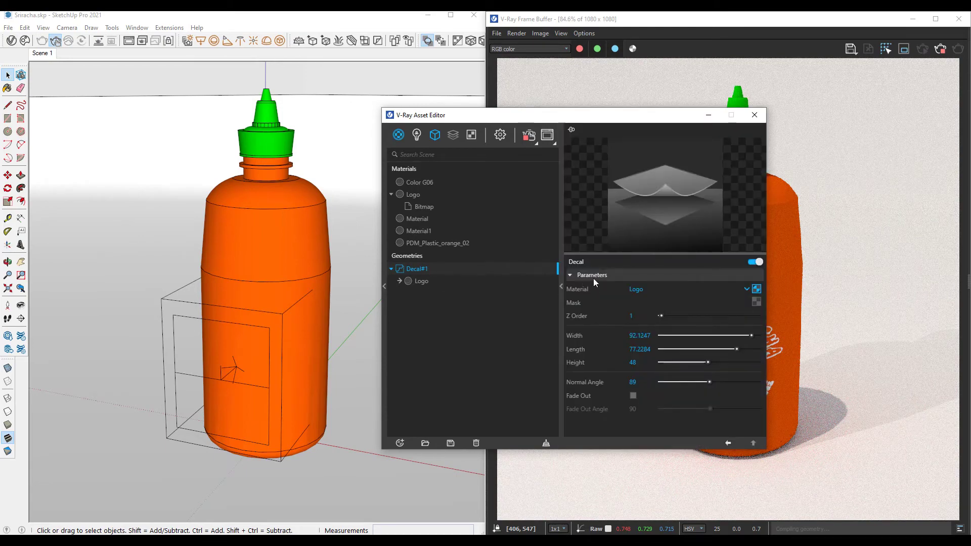
click(747, 289)
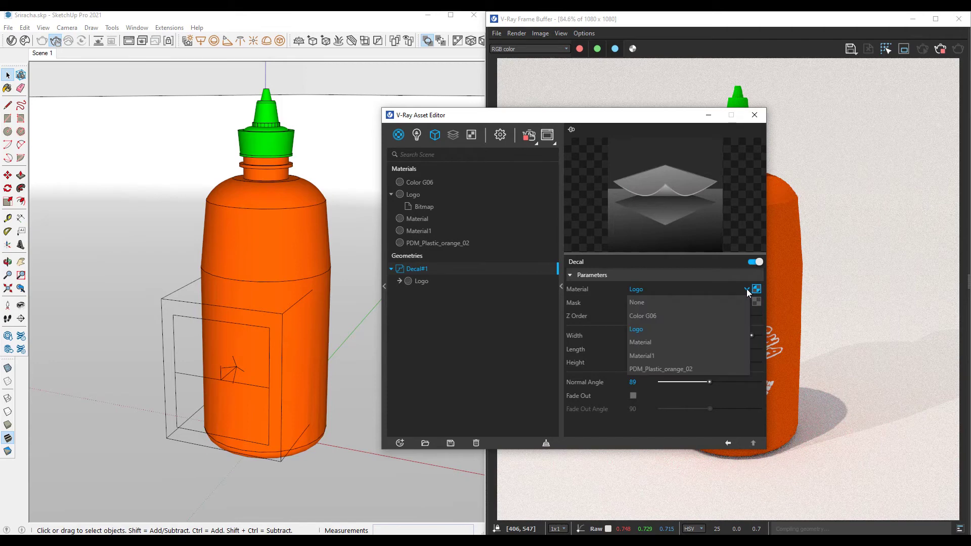
click(568, 326)
drag(575, 116, 447, 62)
drag(583, 328, 629, 329)
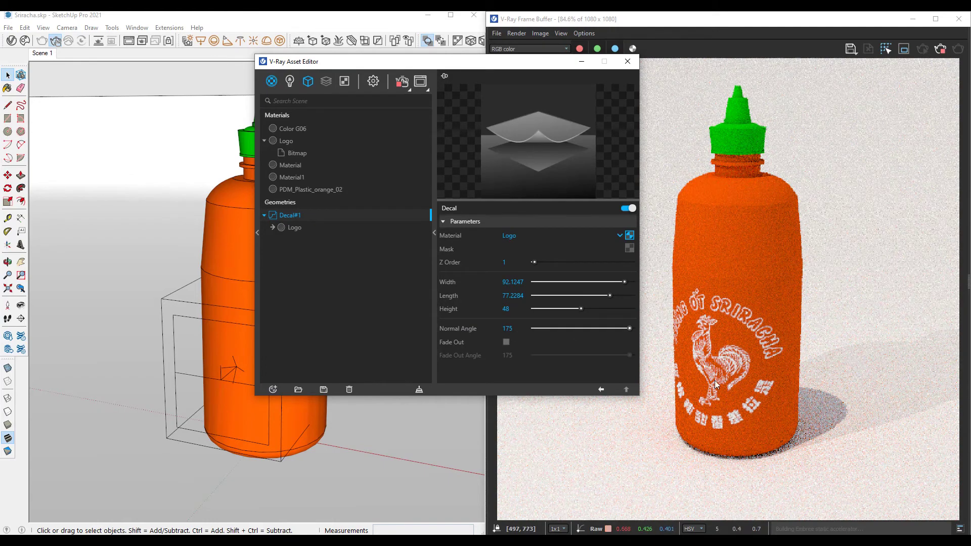
- Toggle Decal#1's Fade Out on and back off, and return Normal Angle to 89
click(506, 342)
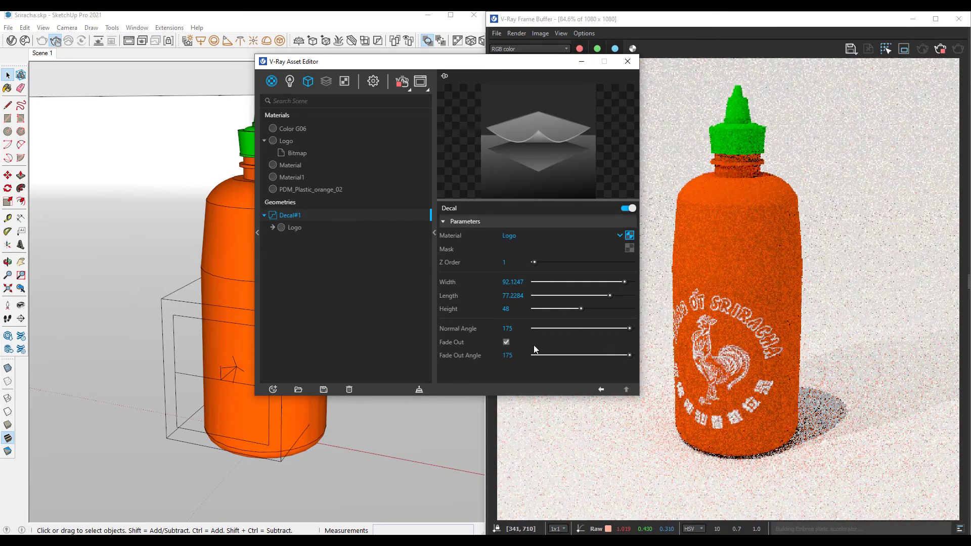
click(506, 342)
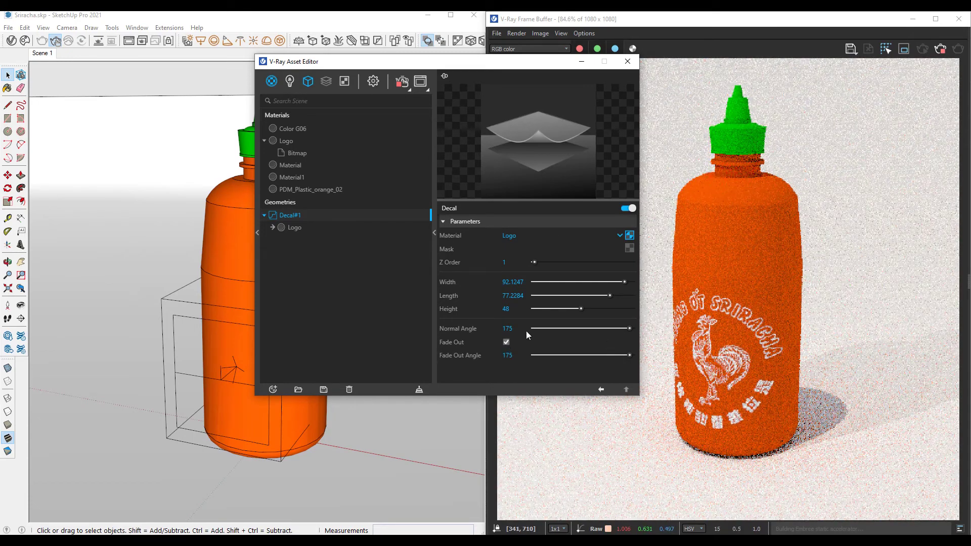
drag(629, 329, 583, 329)
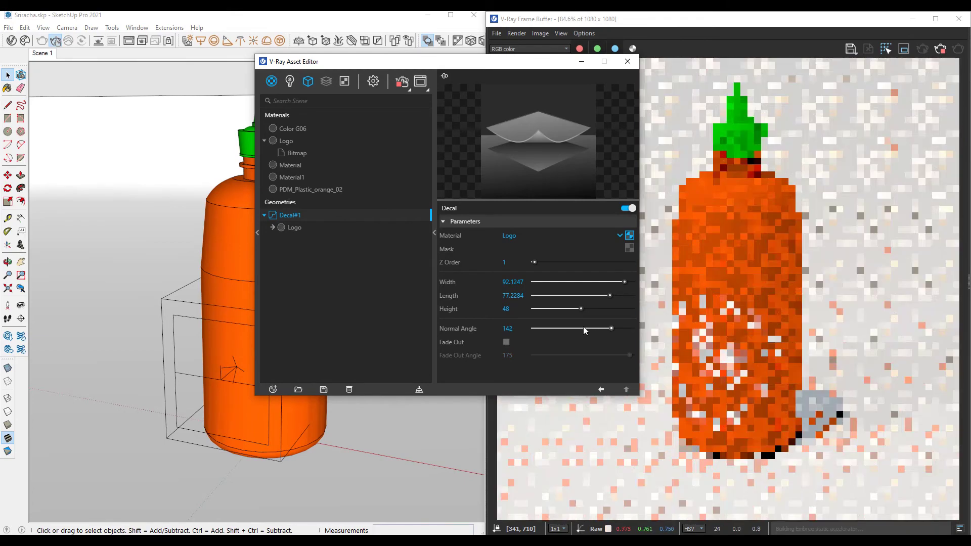
drag(583, 329, 537, 329)
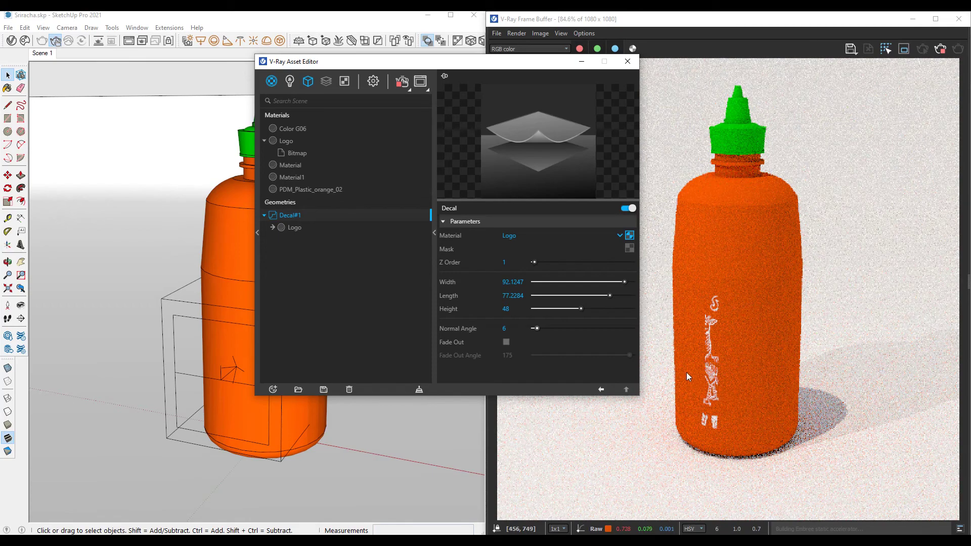
drag(537, 328, 583, 329)
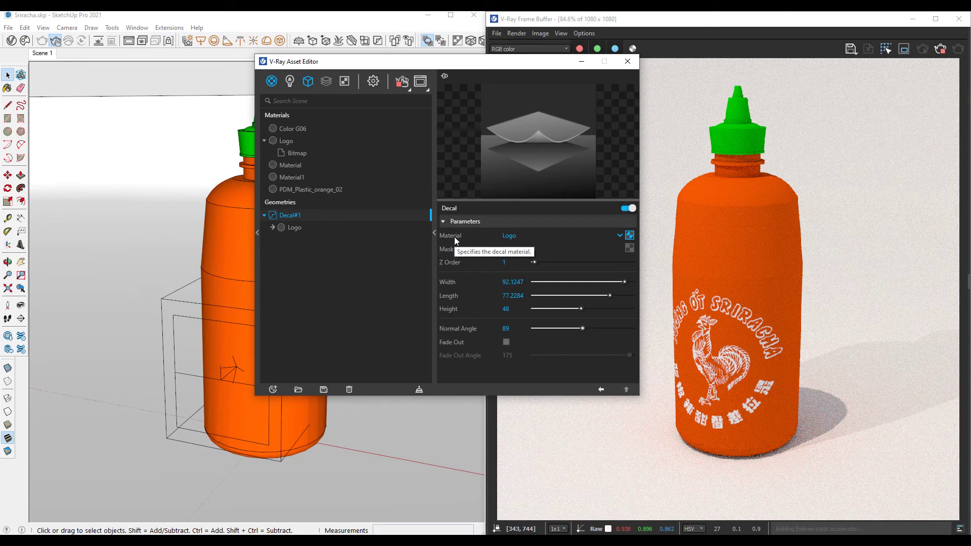
drag(512, 61, 577, 83)
click(499, 260)
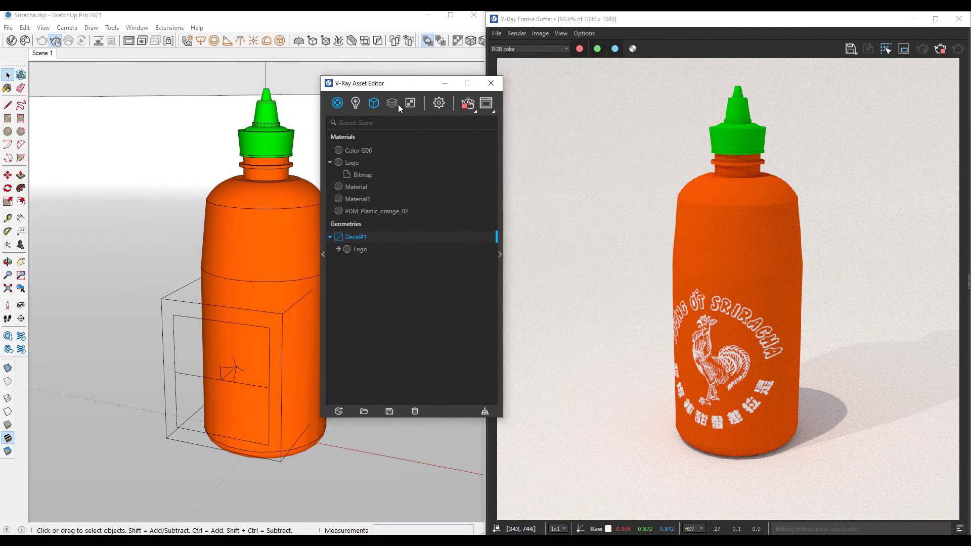
drag(381, 79, 439, 93)
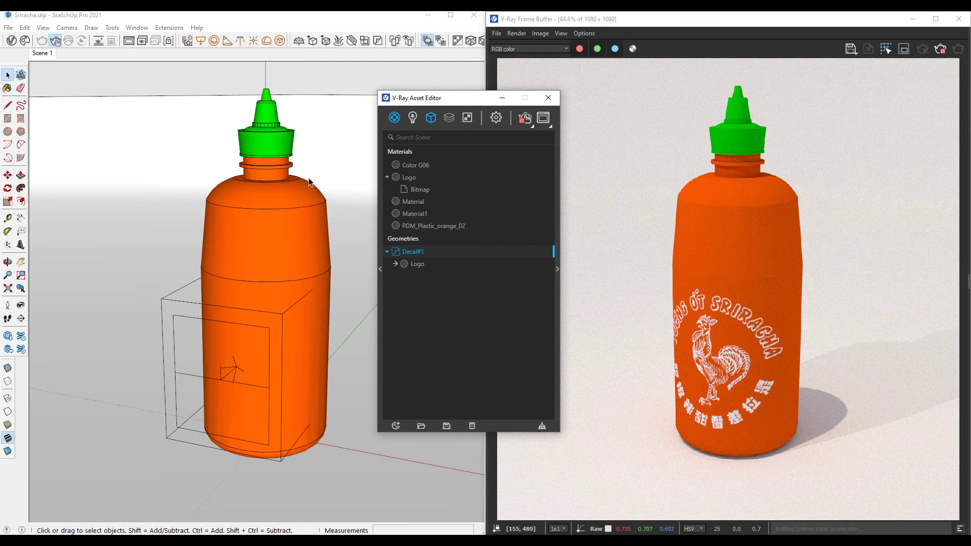
click(556, 269)
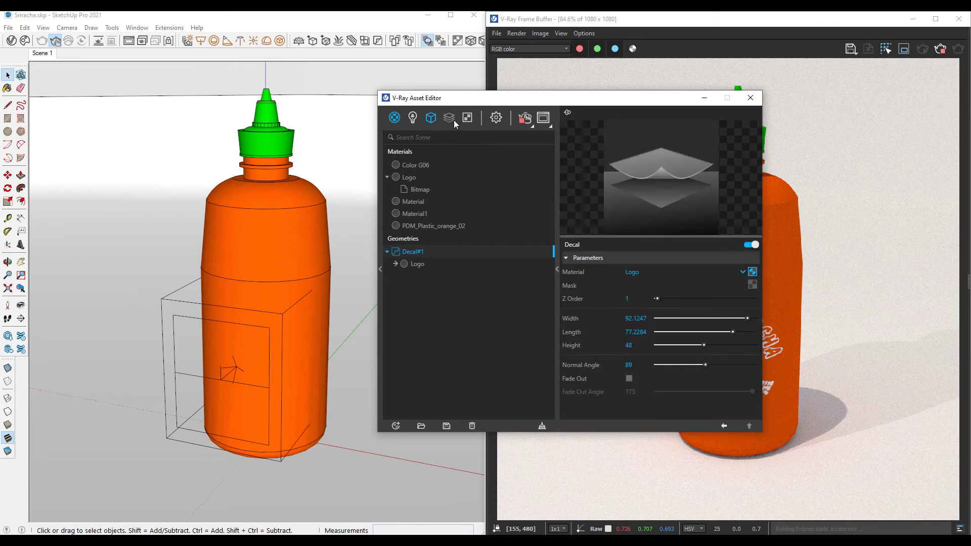
- Set the V-Ray Contours width to 2 under Render Parameters, then collapse the panel
click(497, 117)
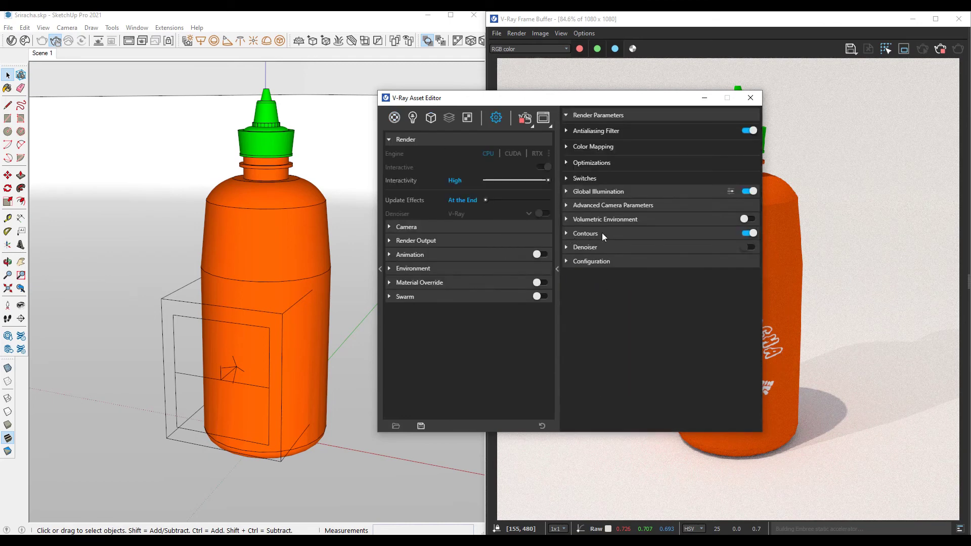
click(567, 232)
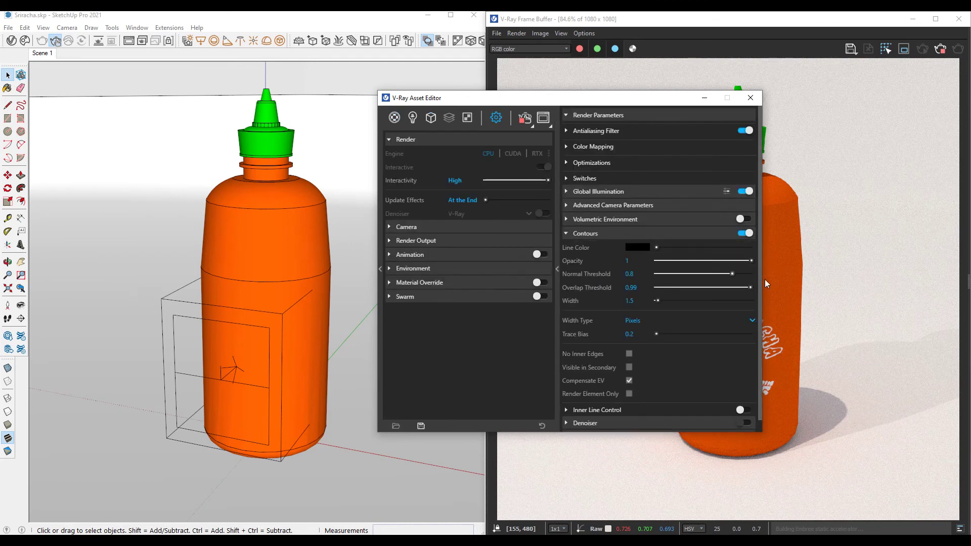
double_click(634, 300)
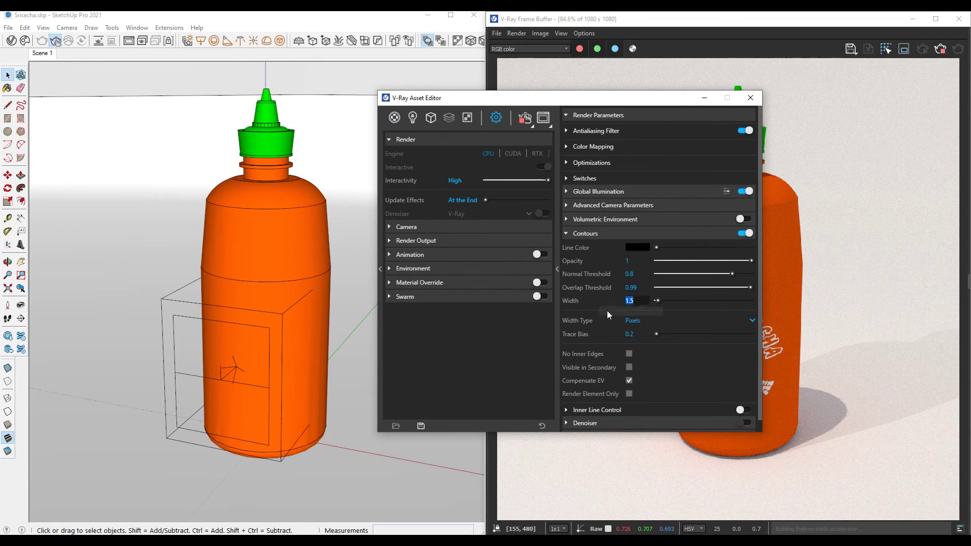
text(2)
key(Return)
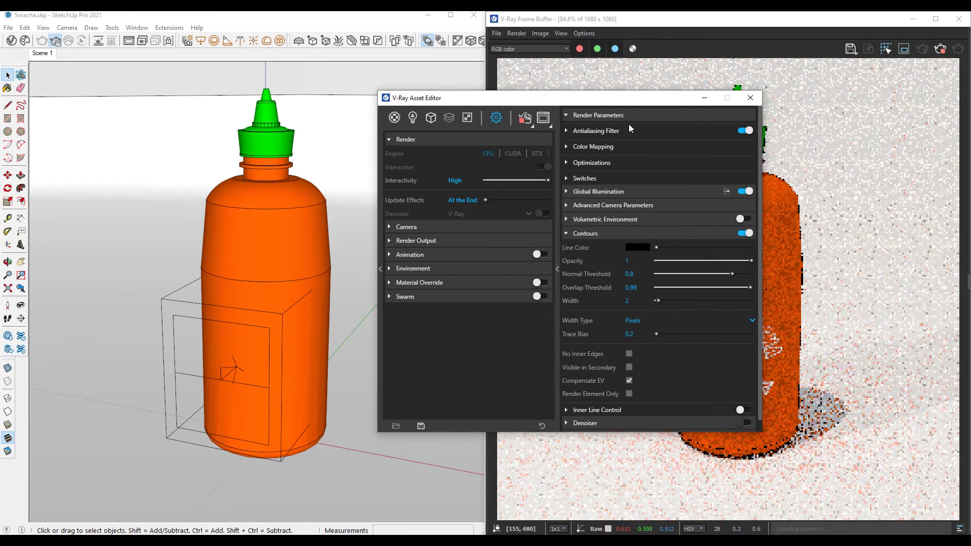
drag(629, 105, 461, 114)
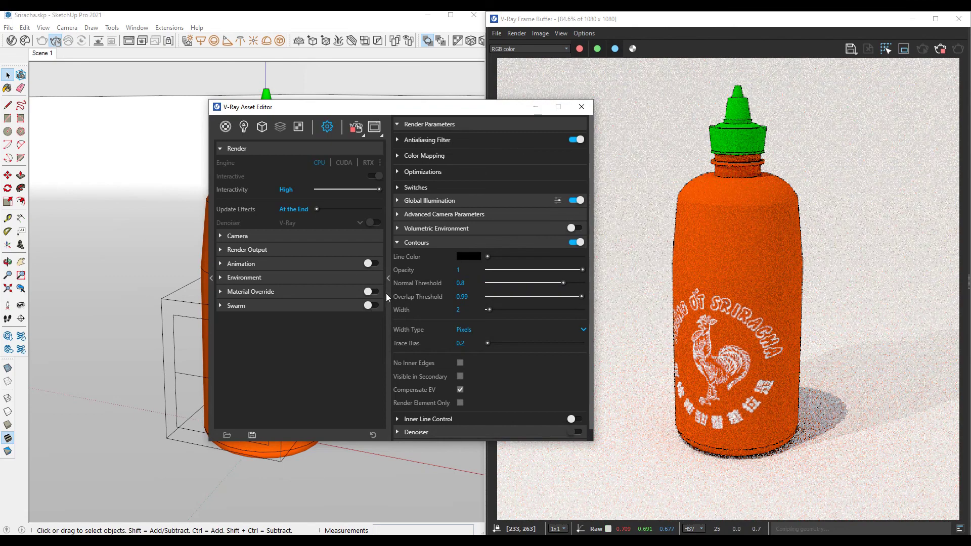
click(388, 278)
drag(308, 105, 469, 107)
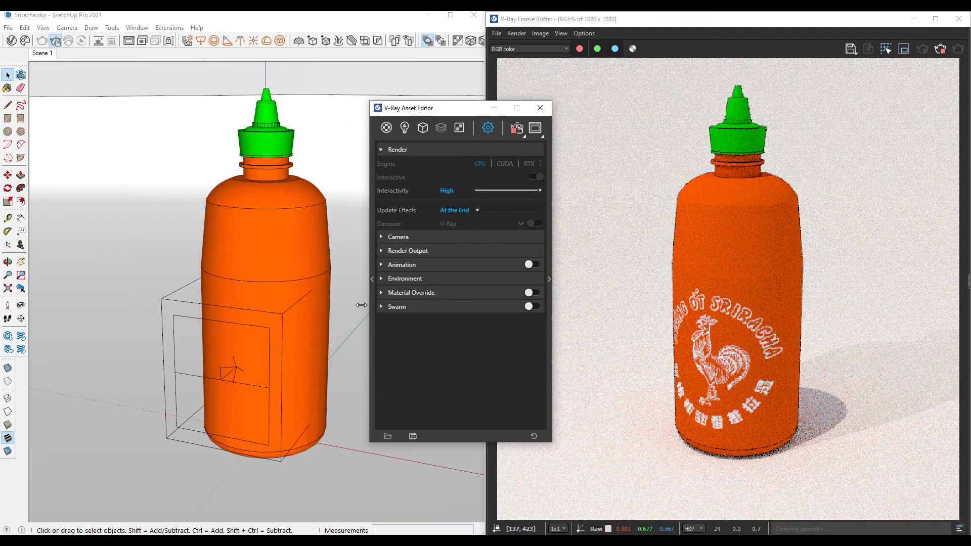